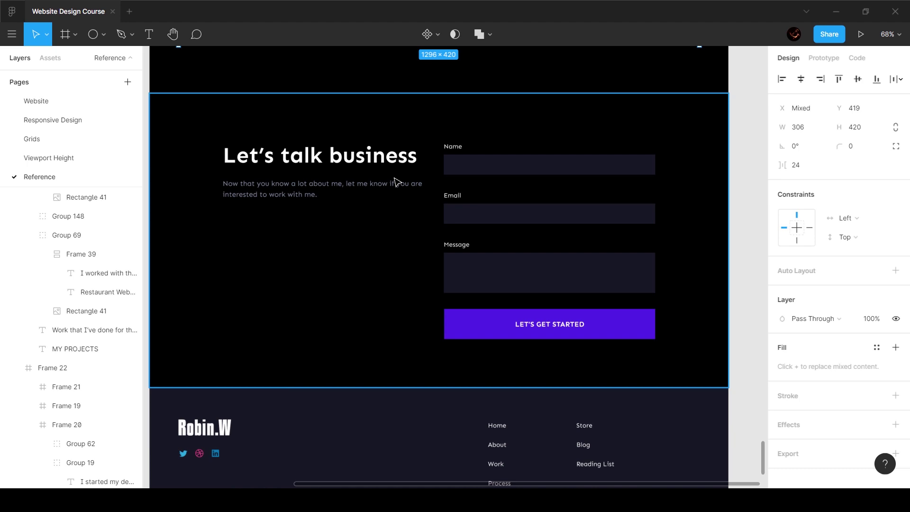
Show the layout grids and examine the contact section and the sections above it on the Reference page.
{"action": "left_click_drag", "start_coordinate": [377, 159], "coordinate": [398, 178]}
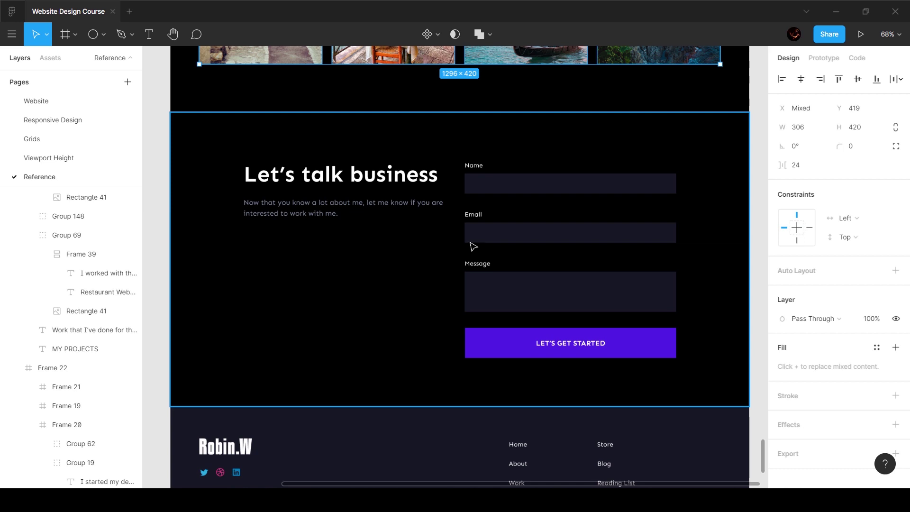
{"action": "scroll", "coordinate": [456, 232], "scroll_direction": "down", "scroll_amount": 5}
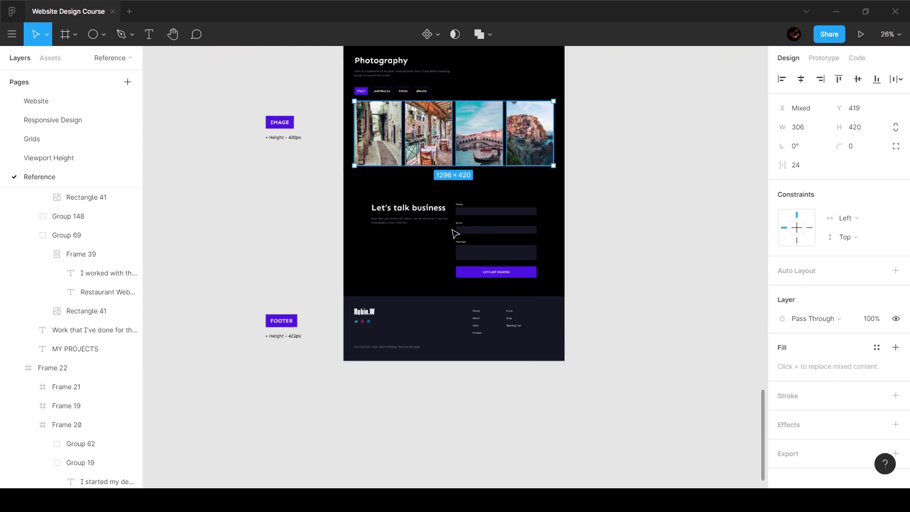
{"action": "scroll", "coordinate": [454, 233], "scroll_direction": "up", "scroll_amount": 3}
{"action": "key", "text": "ctrl+shift+4"}
{"action": "scroll", "coordinate": [454, 233], "scroll_direction": "up", "scroll_amount": 3}
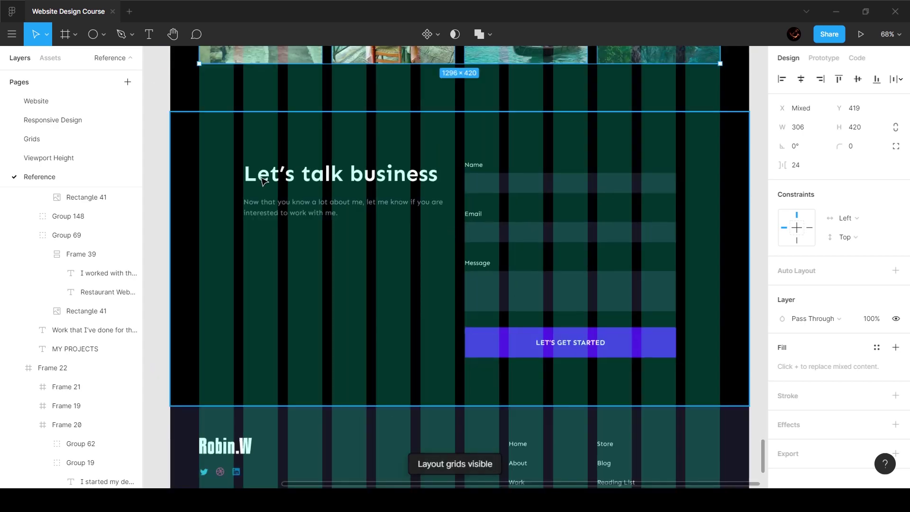
{"action": "scroll", "coordinate": [444, 227], "scroll_direction": "up", "scroll_amount": 15}
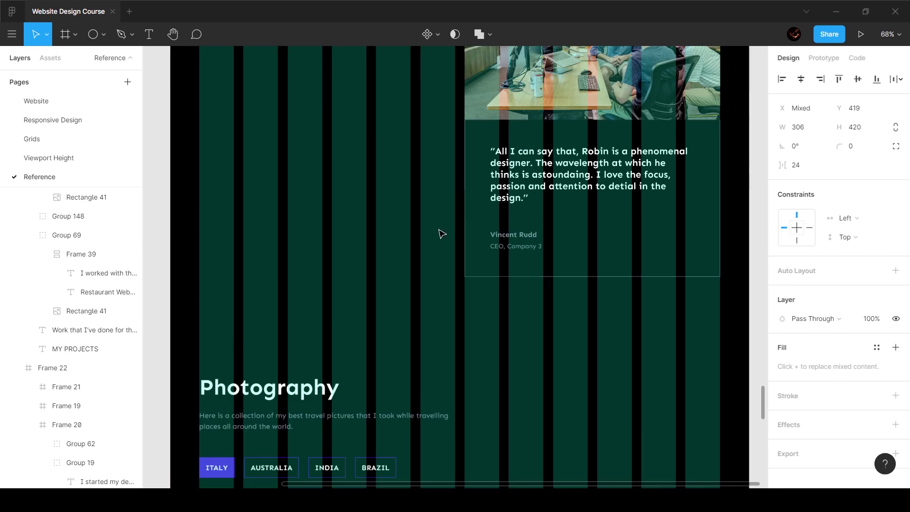
{"action": "scroll", "coordinate": [440, 231], "scroll_direction": "up", "scroll_amount": 15}
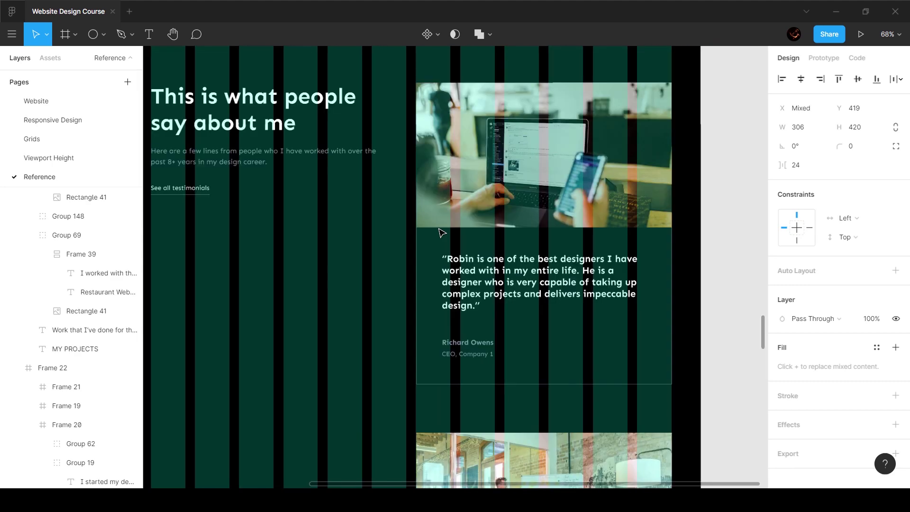
{"action": "scroll", "coordinate": [437, 232], "scroll_direction": "left", "scroll_amount": 2}
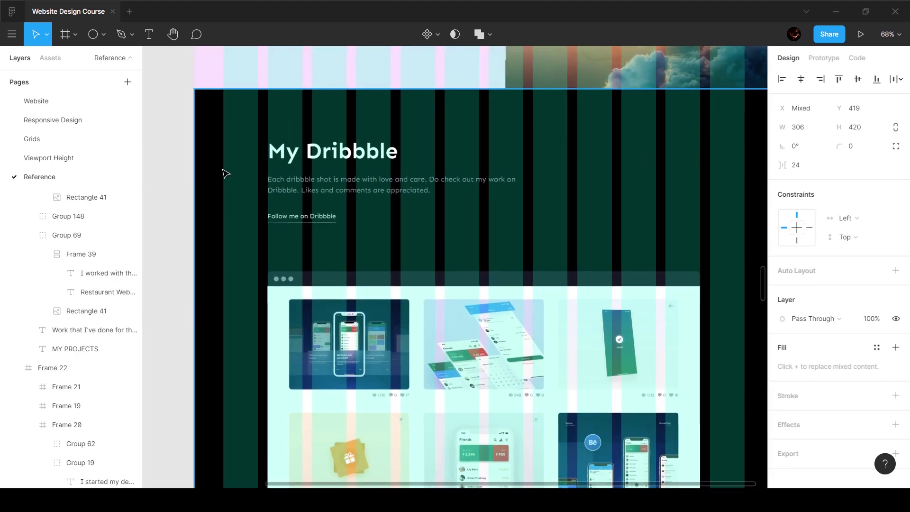
{"action": "left_click_drag", "start_coordinate": [764, 279], "coordinate": [771, 450]}
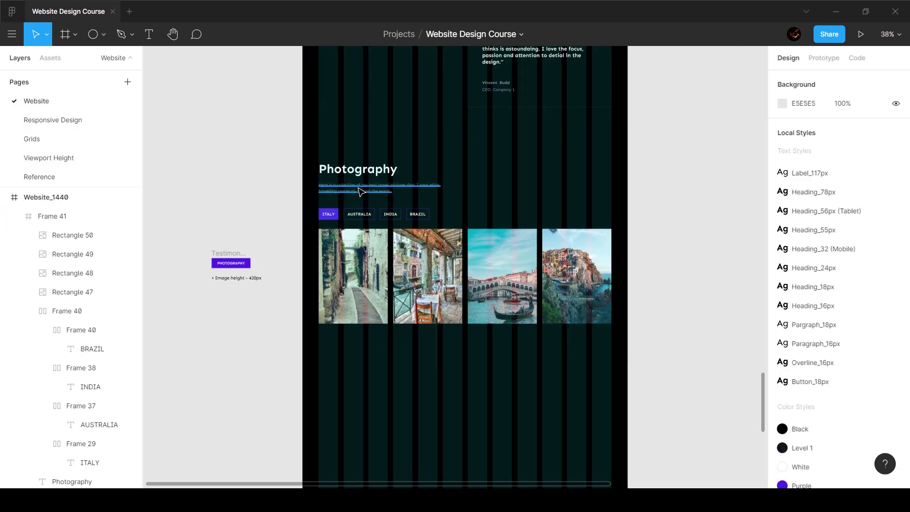
Copy the Photography heading and its paragraph on the Website page and place the copies below the row of photos.
{"action": "left_click", "coordinate": [359, 191]}
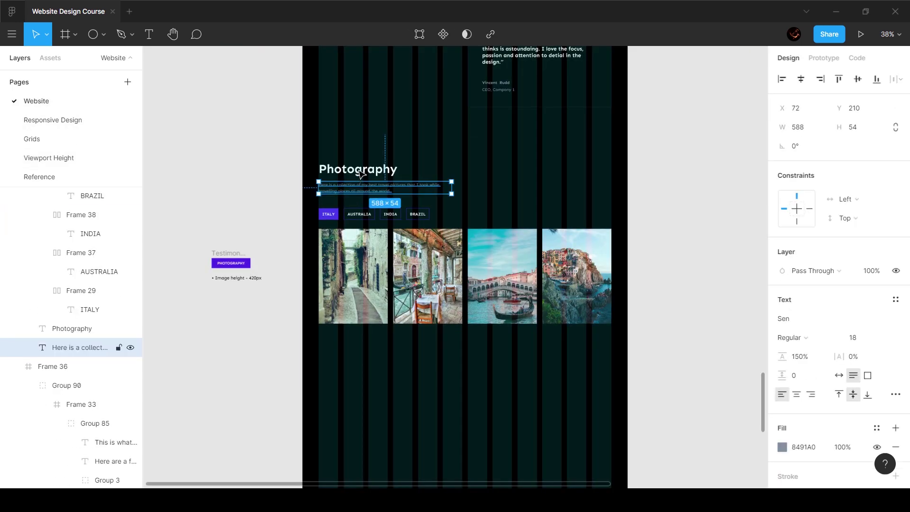
{"action": "left_click", "coordinate": [358, 170], "text": "shift"}
{"action": "left_click", "coordinate": [397, 366]}
{"action": "scroll", "coordinate": [397, 366], "scroll_direction": "down", "scroll_amount": 4}
{"action": "key", "text": "ctrl+v"}
{"action": "left_click_drag", "start_coordinate": [423, 270], "coordinate": [388, 224]}
Change the copied heading's text to "Let's get started".
{"action": "left_click", "coordinate": [401, 254]}
{"action": "double_click", "coordinate": [397, 214]}
{"action": "type", "text": "Let s"}
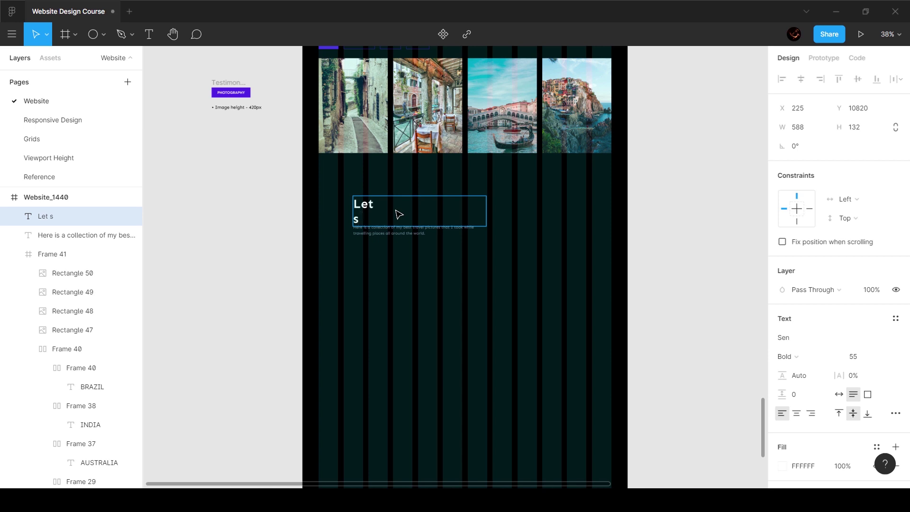
{"action": "key", "text": "BackSpace"}
{"action": "key", "text": "BackSpace"}
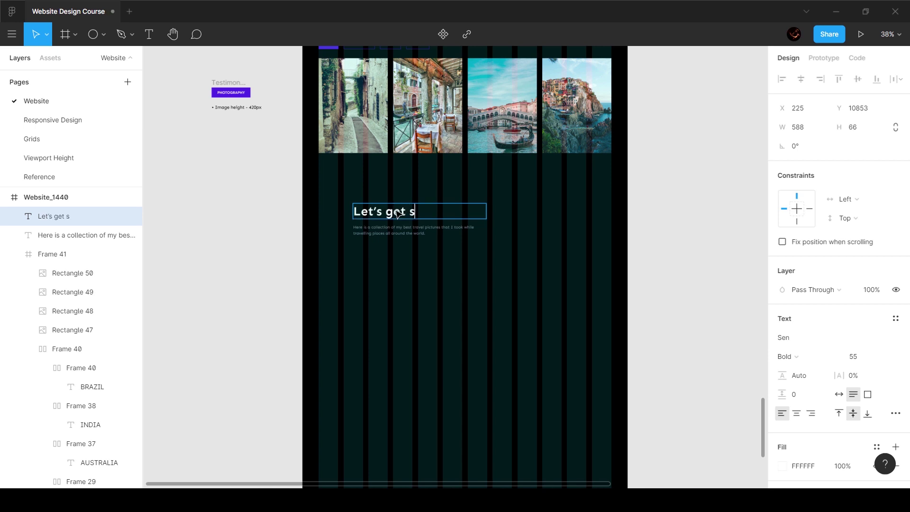
Replace the copied paragraph with the Reference contact text "Now that you know a lot about me, let me know if you are interested to work with me.".
{"action": "left_click", "coordinate": [61, 179]}
{"action": "left_click", "coordinate": [296, 266]}
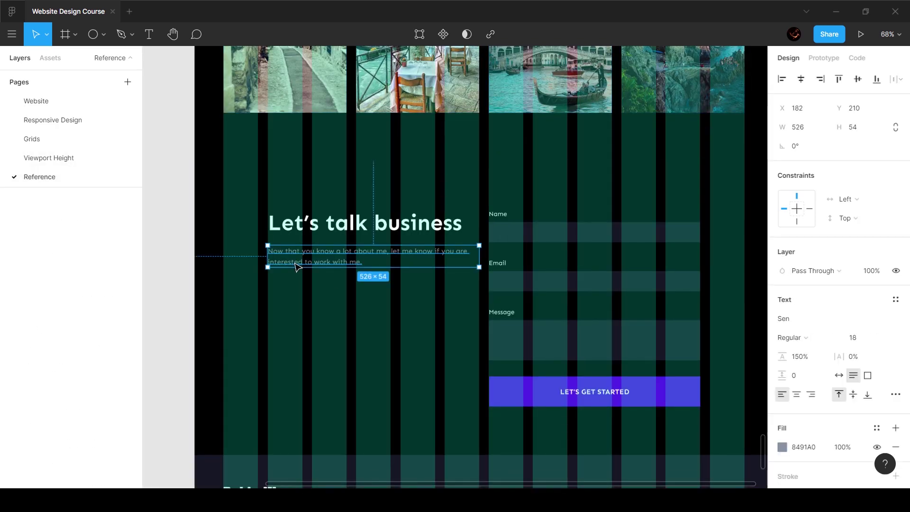
{"action": "left_click", "coordinate": [80, 105]}
{"action": "double_click", "coordinate": [389, 239]}
{"action": "type", "text": "Now that you know a lot about me, let me know if you are interested to work with me."}
{"action": "key", "text": "Escape"}
{"action": "scroll", "coordinate": [362, 219], "scroll_direction": "up", "scroll_amount": 3}
{"action": "scroll", "coordinate": [388, 214], "scroll_direction": "up", "scroll_amount": 3}
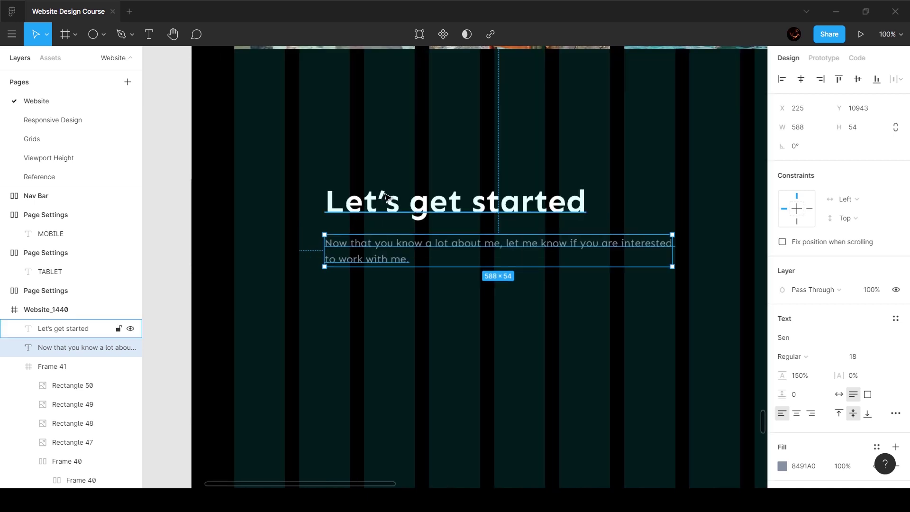
Move the "Let's get started" heading and its paragraph together to the start of the second grid column, at X 182.
{"action": "left_click", "coordinate": [386, 208], "text": "shift"}
{"action": "left_click_drag", "start_coordinate": [347, 243], "coordinate": [342, 242]}
{"action": "key", "text": "alt"}
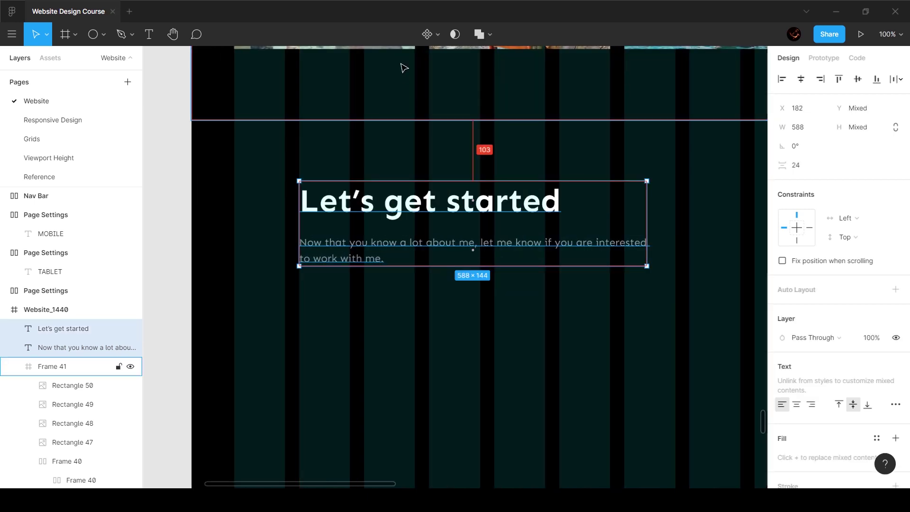
Nudge the heading and paragraph down together until the heading sits at Y 10869.
{"action": "key", "text": "shift+Down"}
{"action": "key", "text": "shift+Down"}
{"action": "key", "text": "shift+Down"}
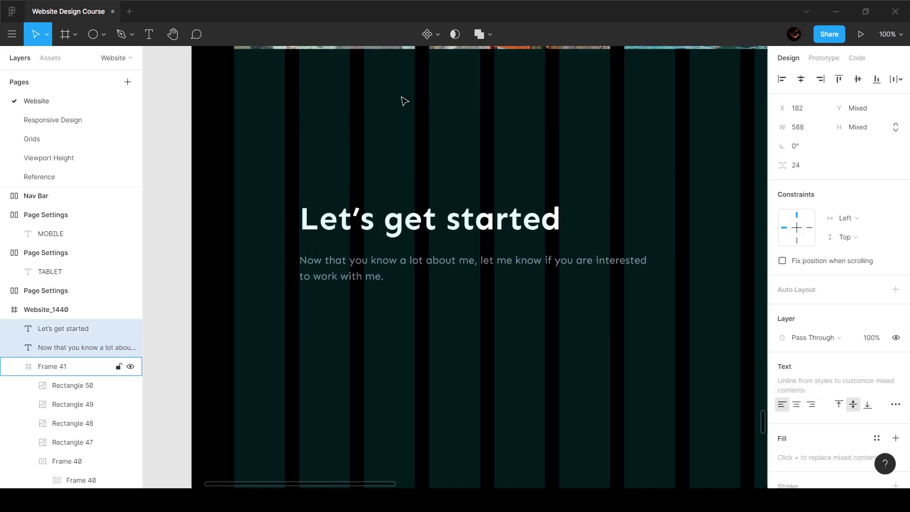
{"action": "key", "text": "shift+Down"}
{"action": "key", "text": "shift+Up"}
{"action": "key", "text": "shift+Up"}
{"action": "key", "text": "Up"}
{"action": "key", "text": "Up"}
{"action": "key", "text": "Up"}
{"action": "key", "text": "alt"}
{"action": "left_click", "coordinate": [710, 186]}
Narrow the contact paragraph and the "Let's get started" heading to 526 px wide, ending at a grid column edge.
{"action": "scroll", "coordinate": [710, 186], "scroll_direction": "down", "scroll_amount": 2}
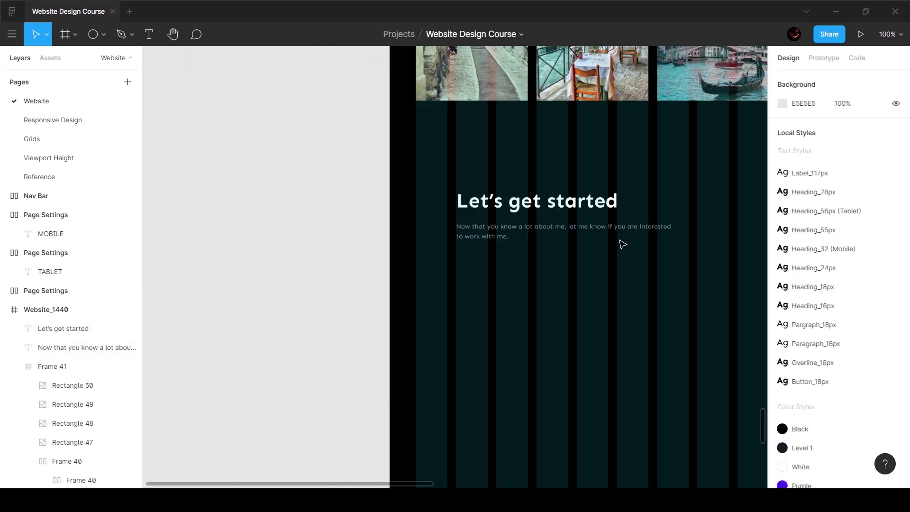
{"action": "scroll", "coordinate": [618, 238], "scroll_direction": "right", "scroll_amount": 3}
{"action": "left_click", "coordinate": [530, 233]}
{"action": "left_click_drag", "start_coordinate": [529, 232], "coordinate": [507, 232]}
{"action": "left_click", "coordinate": [596, 213]}
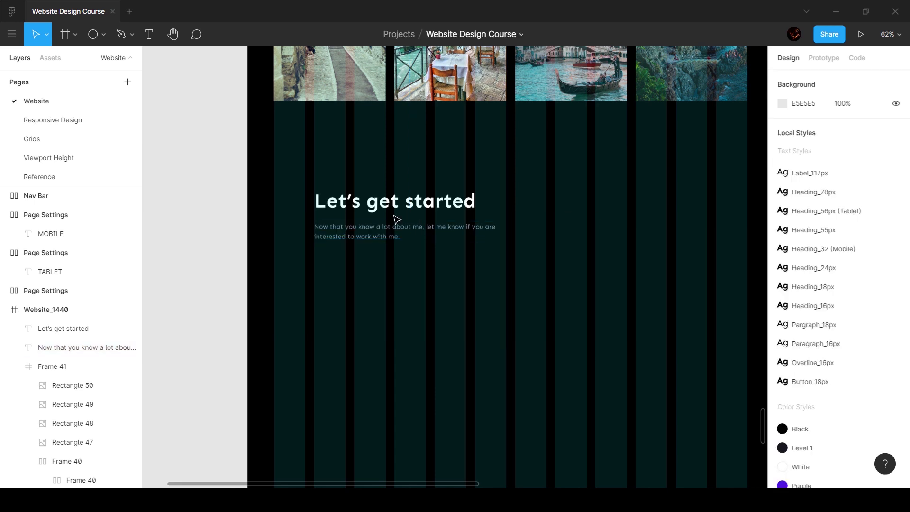
{"action": "left_click", "coordinate": [380, 204]}
{"action": "left_click", "coordinate": [379, 235], "text": "shift"}
{"action": "left_click", "coordinate": [455, 211]}
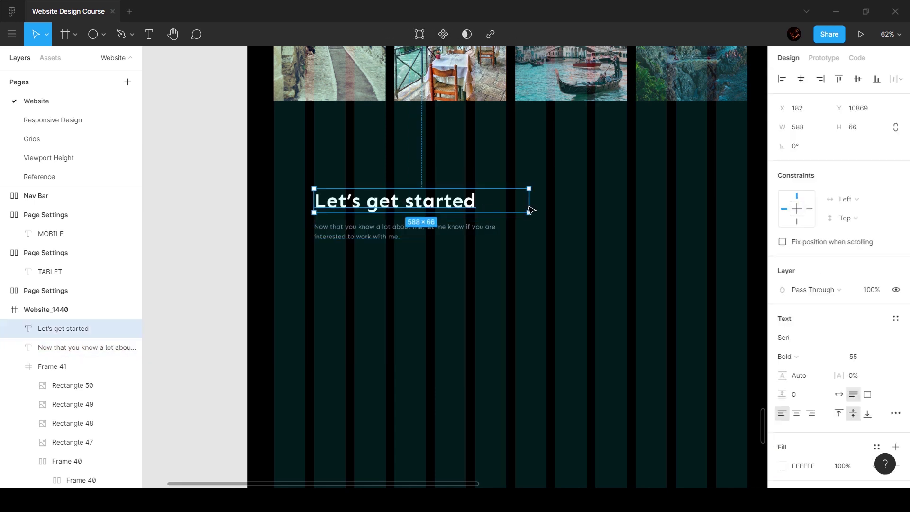
{"action": "left_click", "coordinate": [429, 216]}
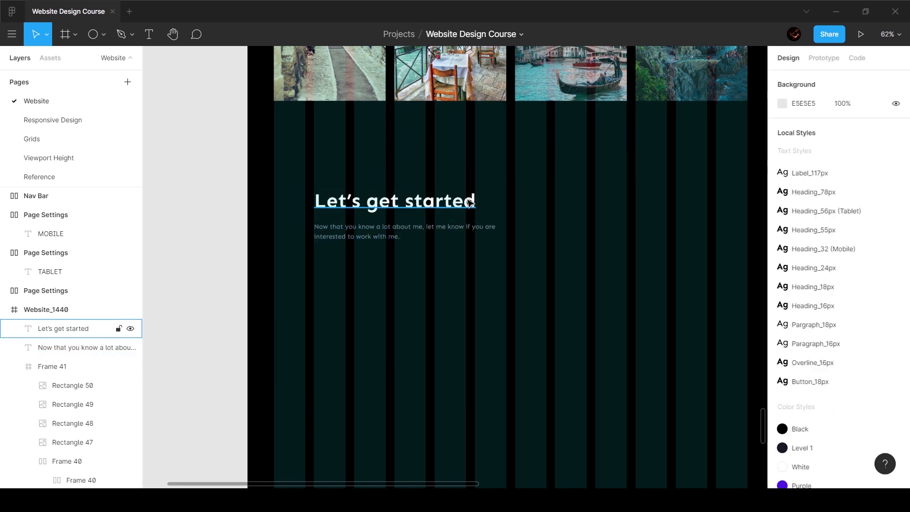
Examine the Name label's text settings and the size of its input rectangle in the Reference page's contact form.
{"action": "left_click", "coordinate": [56, 179]}
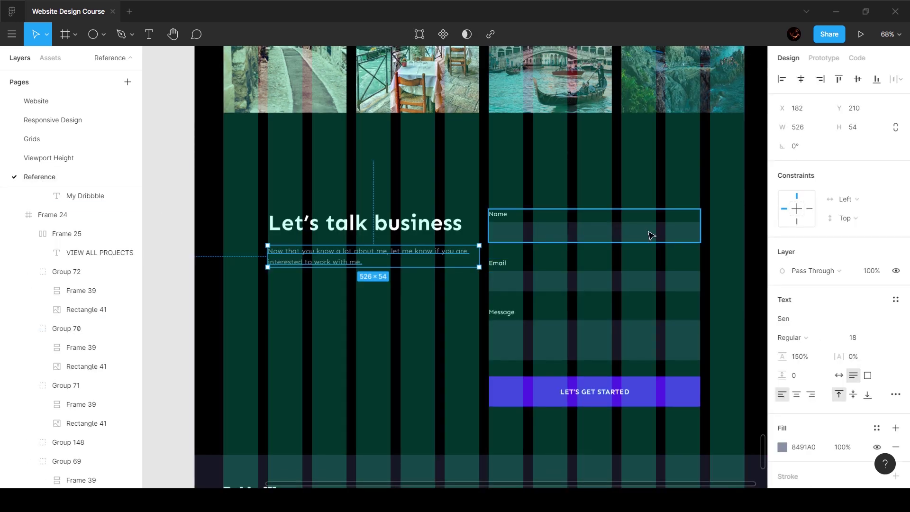
{"action": "left_click", "coordinate": [524, 221]}
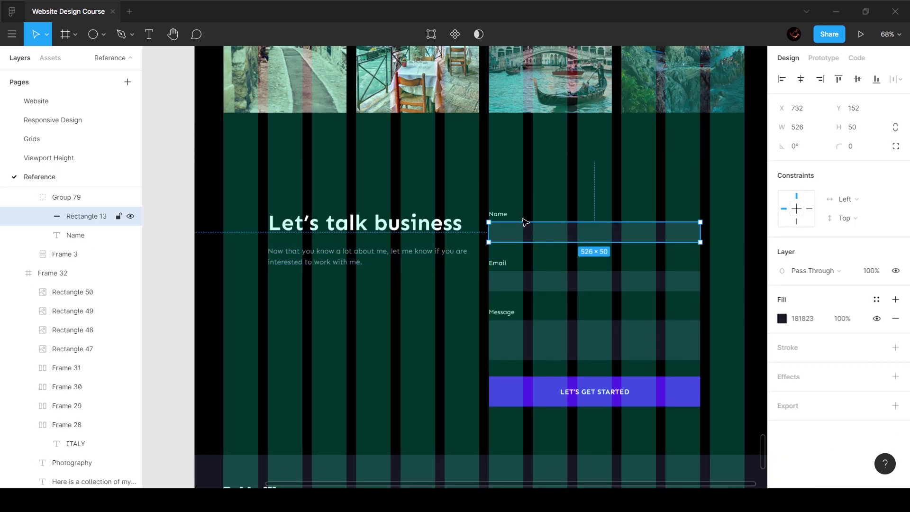
{"action": "left_click", "coordinate": [499, 212]}
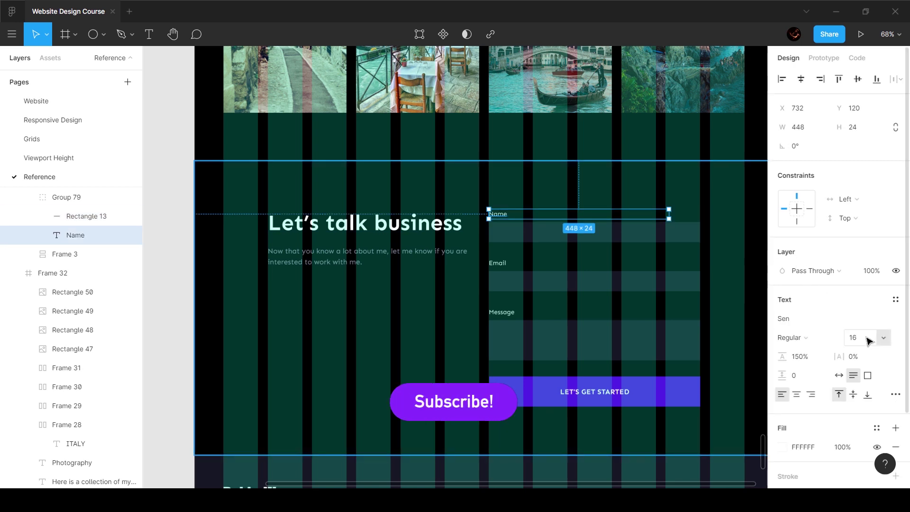
{"action": "left_click", "coordinate": [600, 240]}
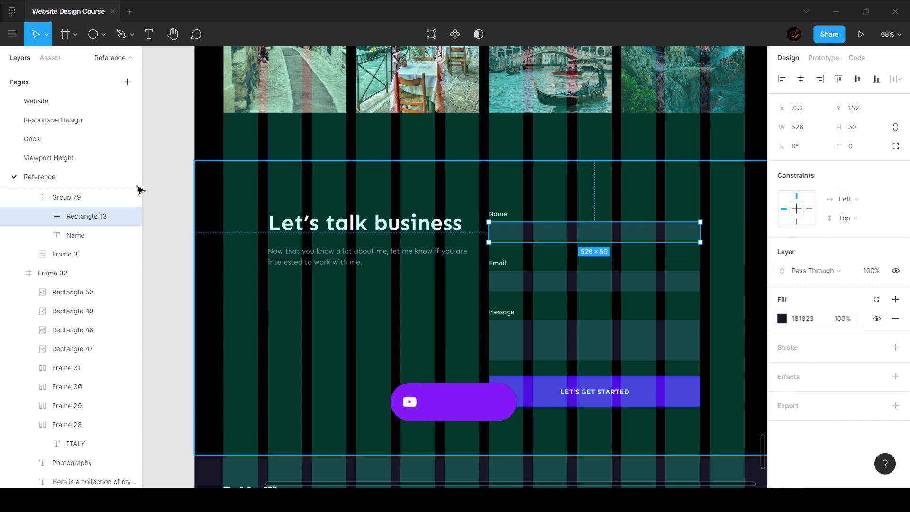
Duplicate the contact paragraph on the Website page beside the heading at X 732 and apply the Paragraph_16px text style.
{"action": "left_click", "coordinate": [43, 101]}
{"action": "scroll", "coordinate": [538, 266], "scroll_direction": "right", "scroll_amount": 3}
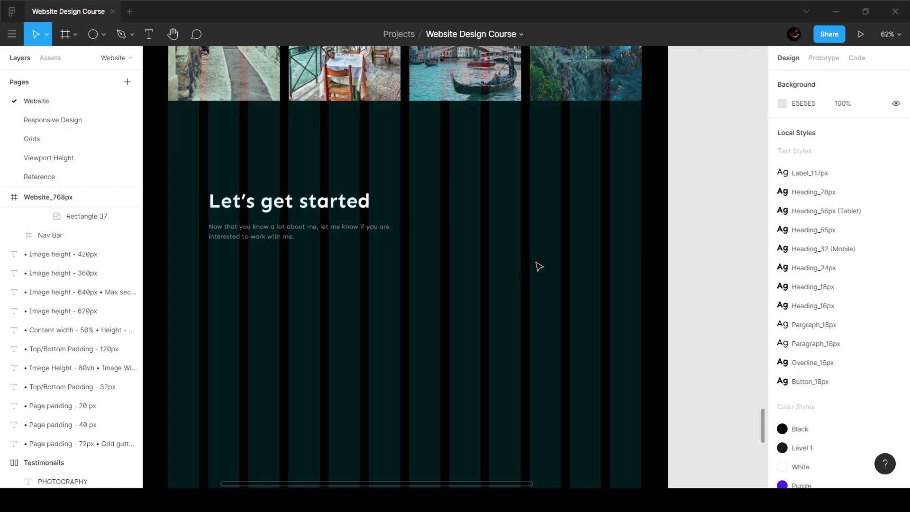
{"action": "left_click", "coordinate": [386, 231]}
{"action": "left_click_drag", "start_coordinate": [387, 231], "coordinate": [587, 197], "text": "alt"}
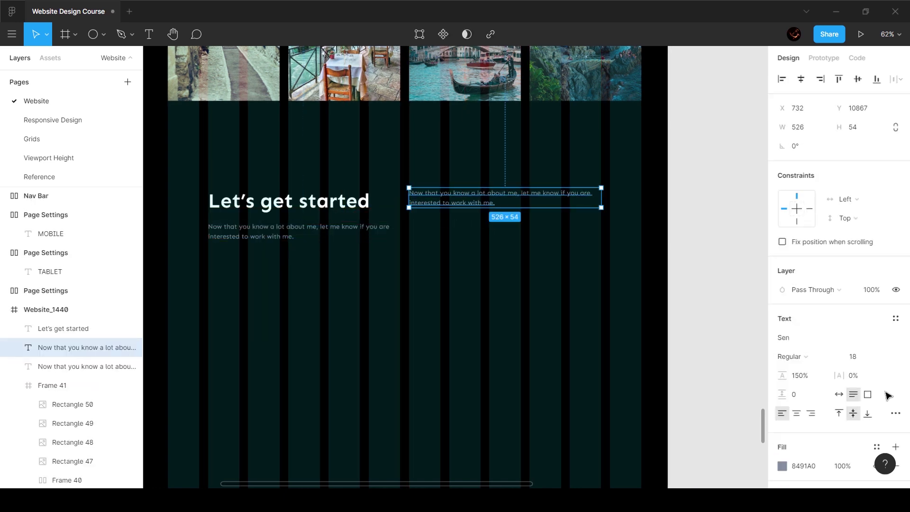
{"action": "left_click", "coordinate": [895, 319]}
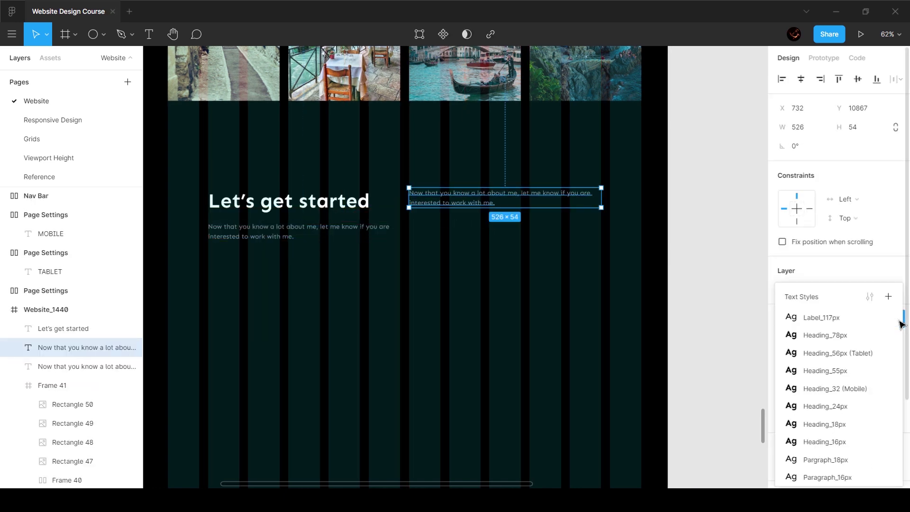
{"action": "left_click", "coordinate": [858, 477]}
Apply the Pargraph_18px text style to the original contact paragraph and Heading_55px to the "Let's get started" heading.
{"action": "left_click", "coordinate": [237, 240]}
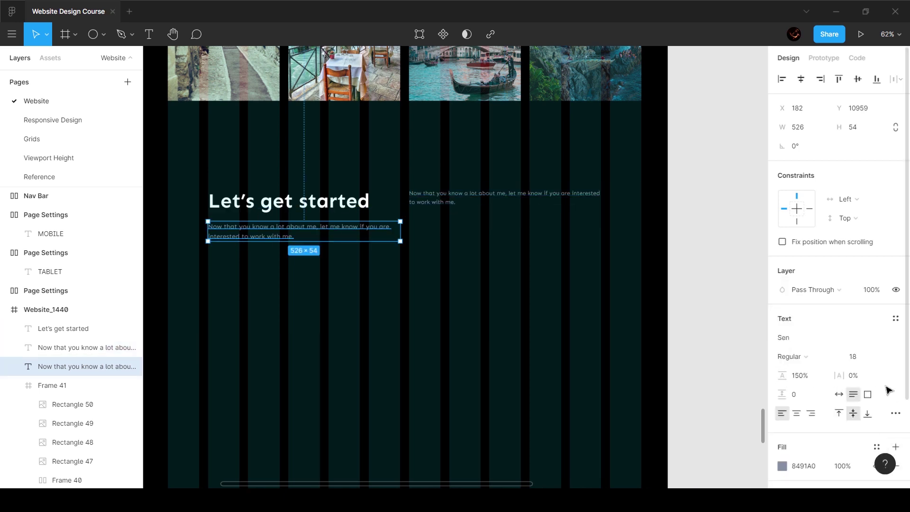
{"action": "left_click", "coordinate": [895, 318]}
{"action": "left_click", "coordinate": [852, 459]}
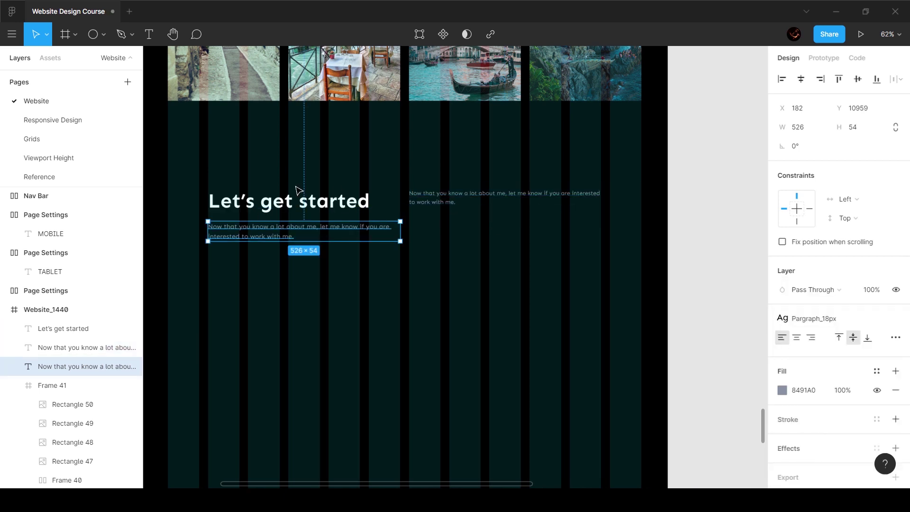
{"action": "left_click", "coordinate": [285, 205]}
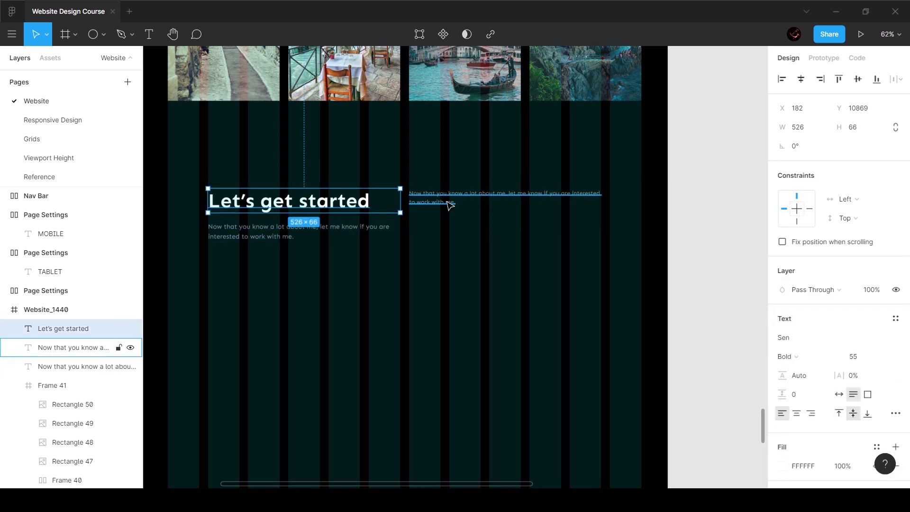
{"action": "left_click", "coordinate": [893, 322]}
{"action": "left_click", "coordinate": [844, 370]}
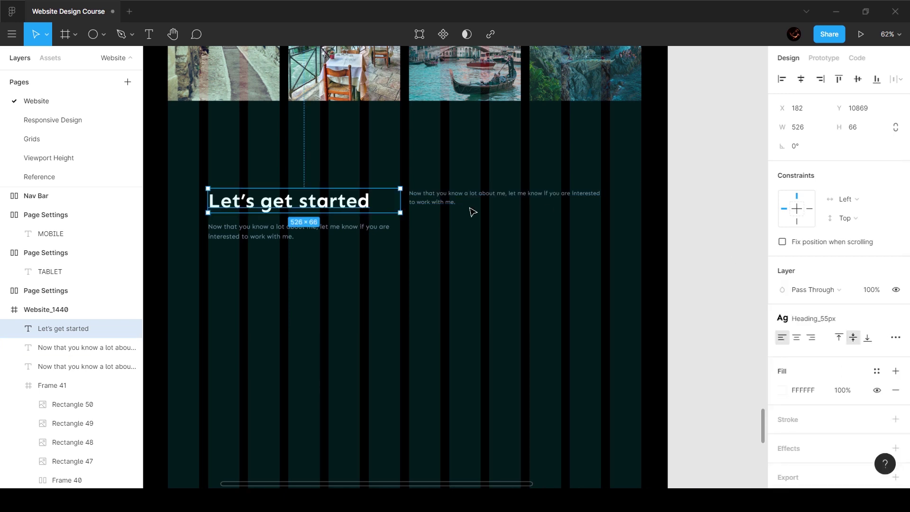
Change the duplicated paragraph's text to "Name" and give it the White color style.
{"action": "left_click", "coordinate": [449, 196]}
{"action": "type", "text": "Name"}
{"action": "key", "text": "Escape"}
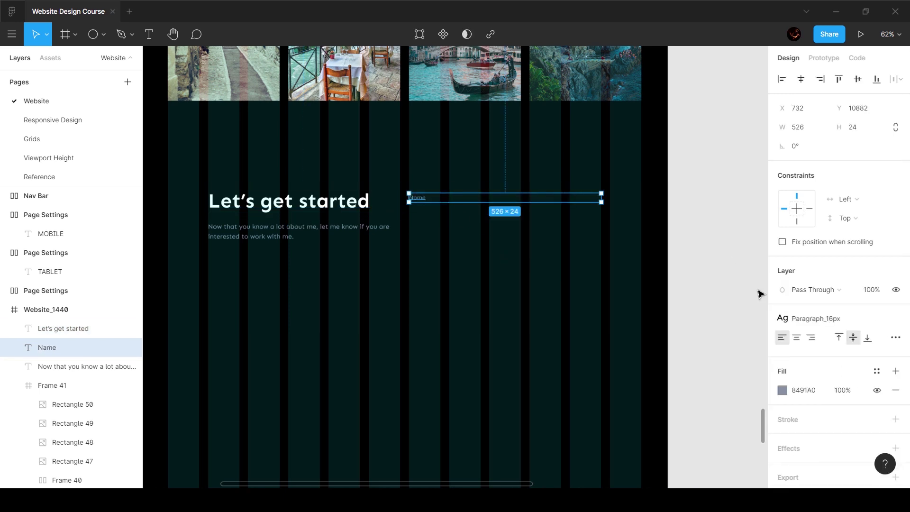
{"action": "left_click", "coordinate": [877, 370]}
{"action": "left_click", "coordinate": [829, 416]}
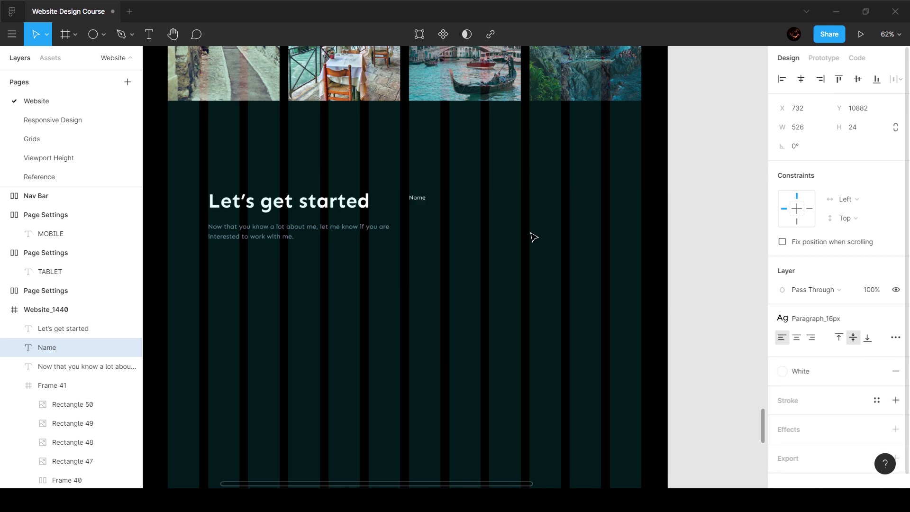
Draw a rectangle 636 px wide below the Name label, starting at X 732, and set its height to 50.
{"action": "scroll", "coordinate": [426, 207], "scroll_direction": "up", "scroll_amount": 10}
{"action": "scroll", "coordinate": [413, 213], "scroll_direction": "down", "scroll_amount": 2}
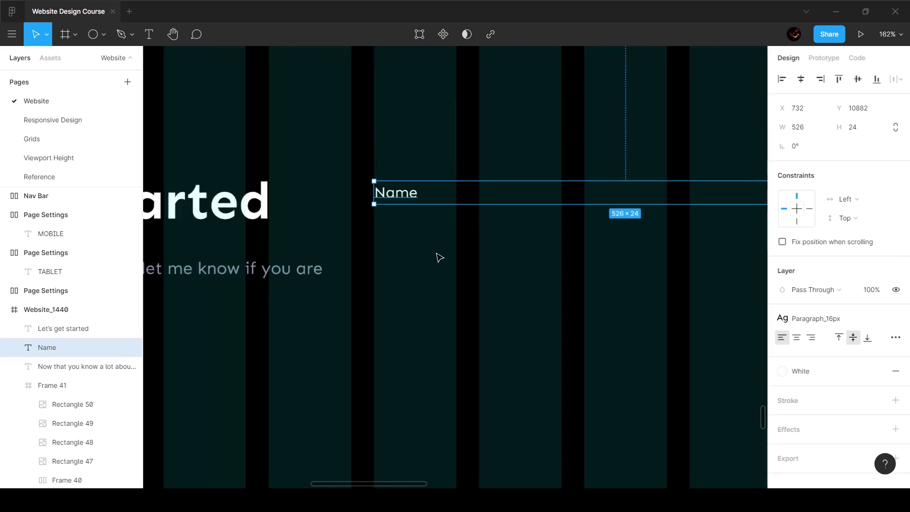
{"action": "left_click", "coordinate": [429, 244]}
{"action": "scroll", "coordinate": [423, 235], "scroll_direction": "down", "scroll_amount": 1}
{"action": "key", "text": "r"}
{"action": "scroll", "coordinate": [389, 241], "scroll_direction": "down", "scroll_amount": 2}
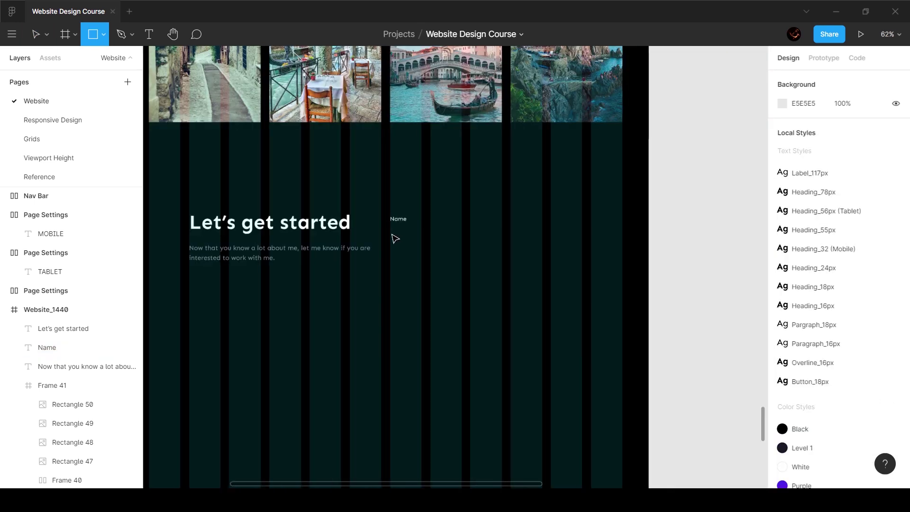
{"action": "left_click_drag", "start_coordinate": [389, 232], "coordinate": [622, 260]}
{"action": "type", "text": "50"}
{"action": "key", "text": "Return"}
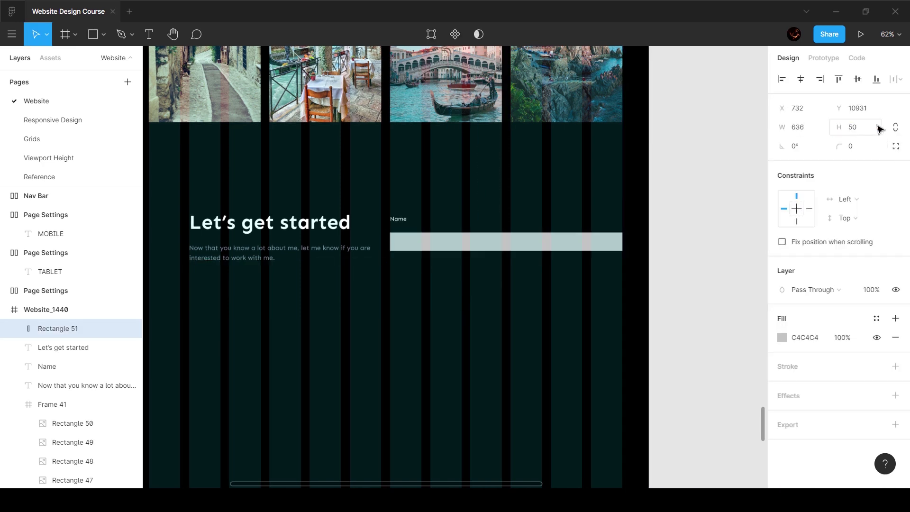
Apply the Level 1 color style to the field rectangle and set its spacing below the Name label to 8.
{"action": "left_click", "coordinate": [876, 318]}
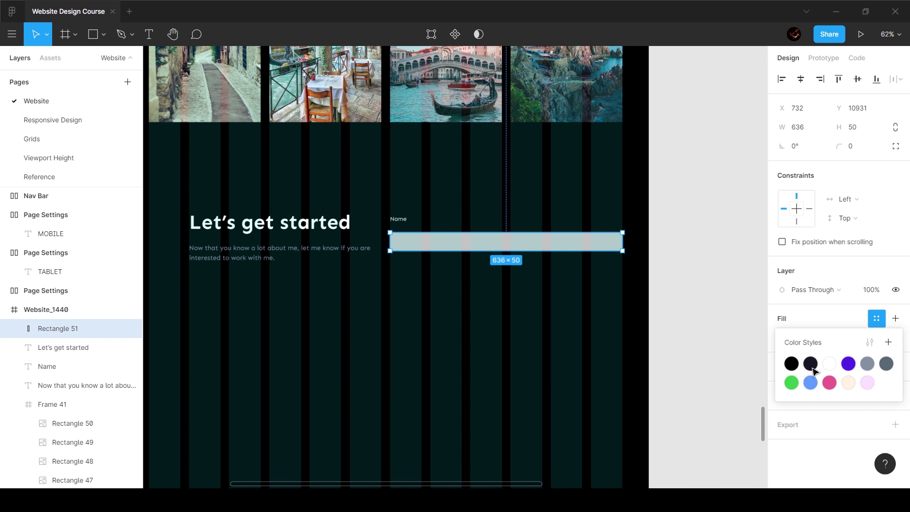
{"action": "left_click", "coordinate": [810, 364]}
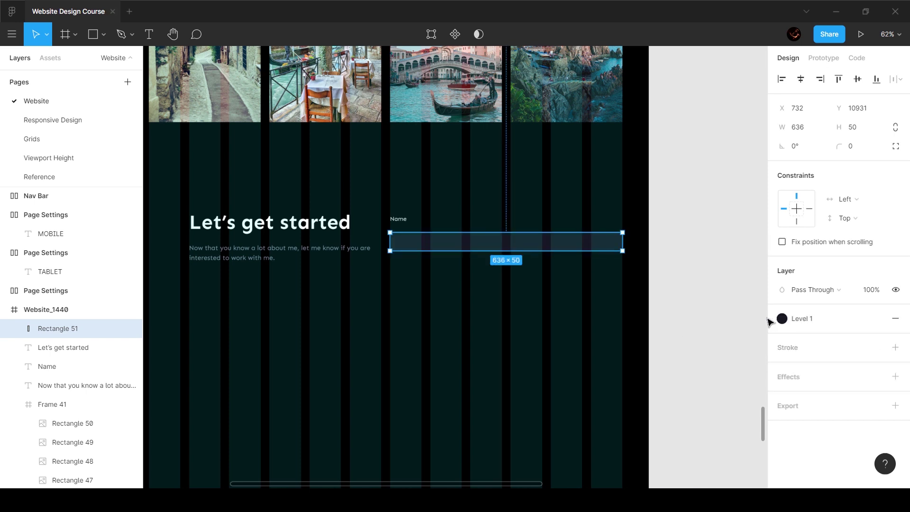
{"action": "key", "text": "shift+0"}
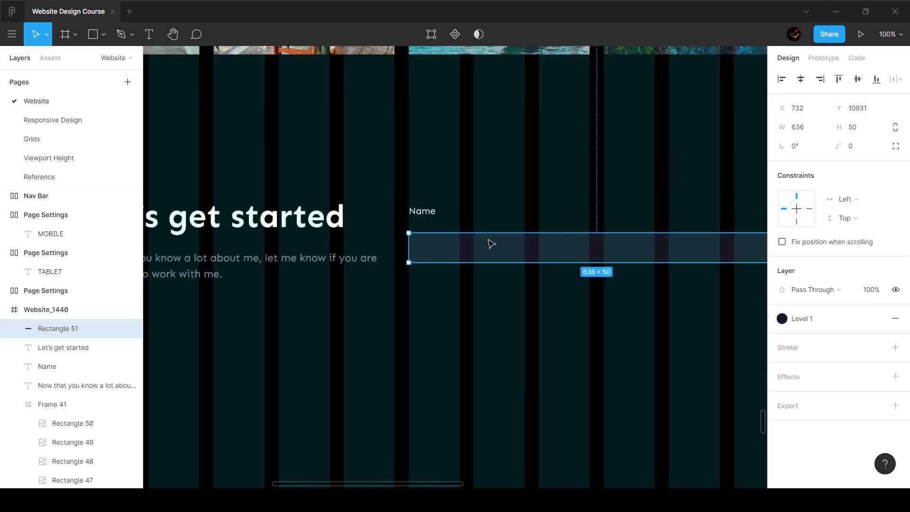
{"action": "left_click", "coordinate": [428, 213], "text": "shift"}
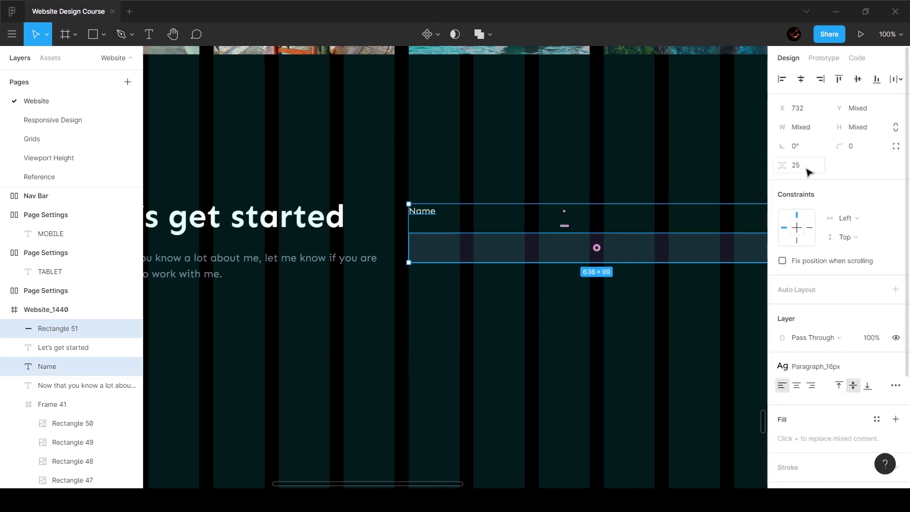
{"action": "left_click", "coordinate": [611, 303]}
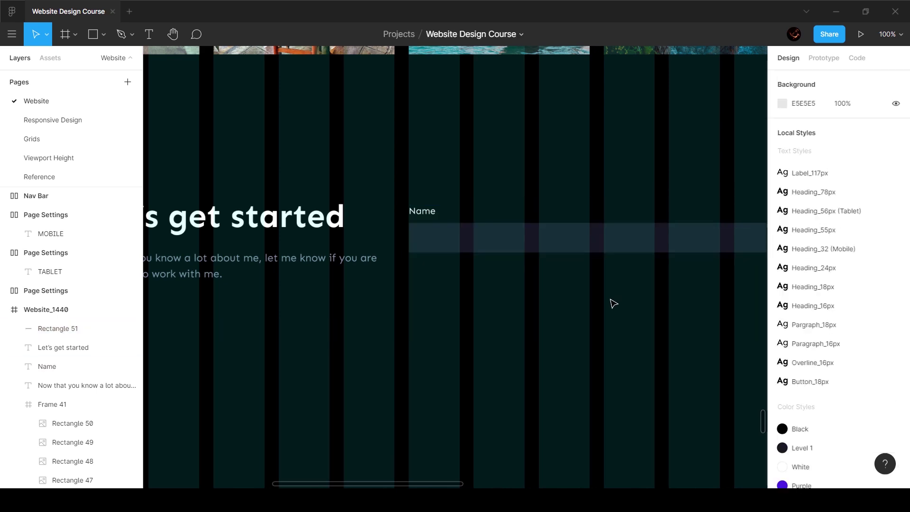
Group the Name label with its rectangle and duplicate the group below, leaving a 40 px gap between the two.
{"action": "scroll", "coordinate": [611, 303], "scroll_direction": "down", "scroll_amount": 3}
{"action": "left_click_drag", "start_coordinate": [486, 209], "coordinate": [565, 297]}
{"action": "key", "text": "ctrl+g"}
{"action": "left_click_drag", "start_coordinate": [535, 264], "coordinate": [538, 312]}
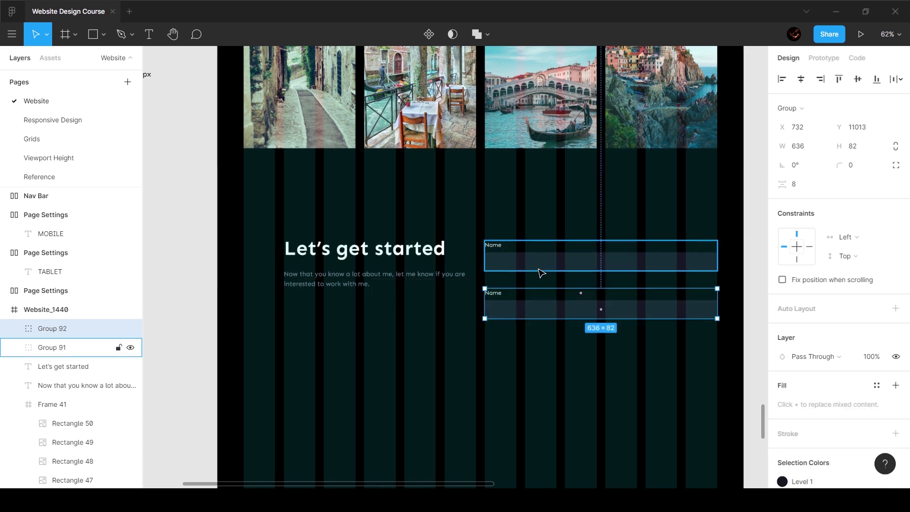
{"action": "key", "text": "Up"}
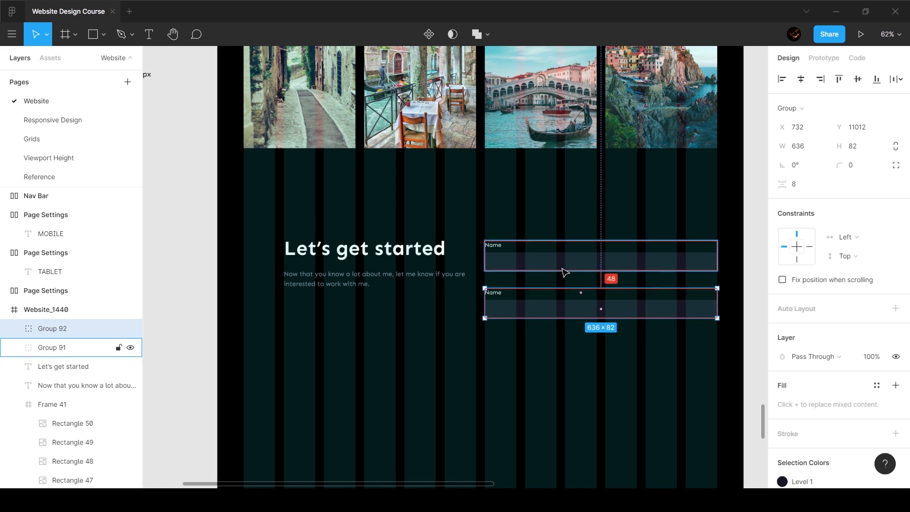
{"action": "key", "text": "shift+Up"}
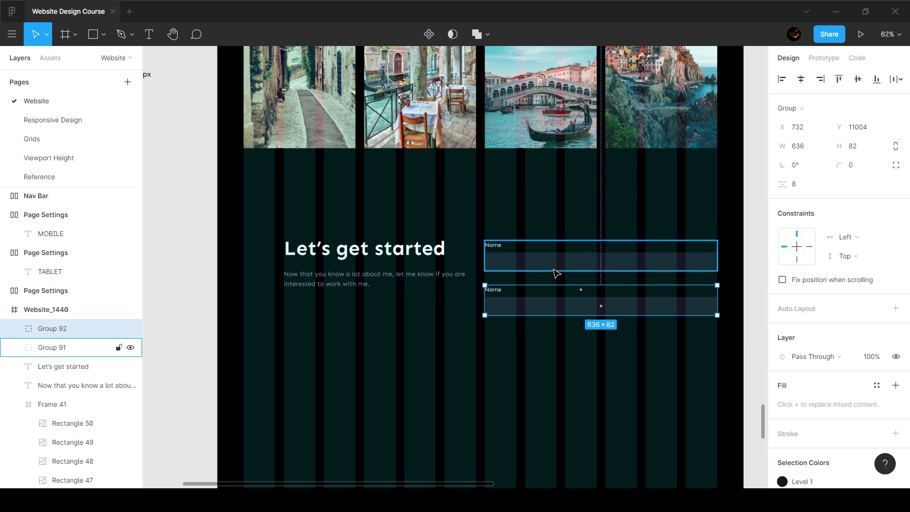
Combine both Name field groups into one auto layout frame.
{"action": "left_click", "coordinate": [571, 264]}
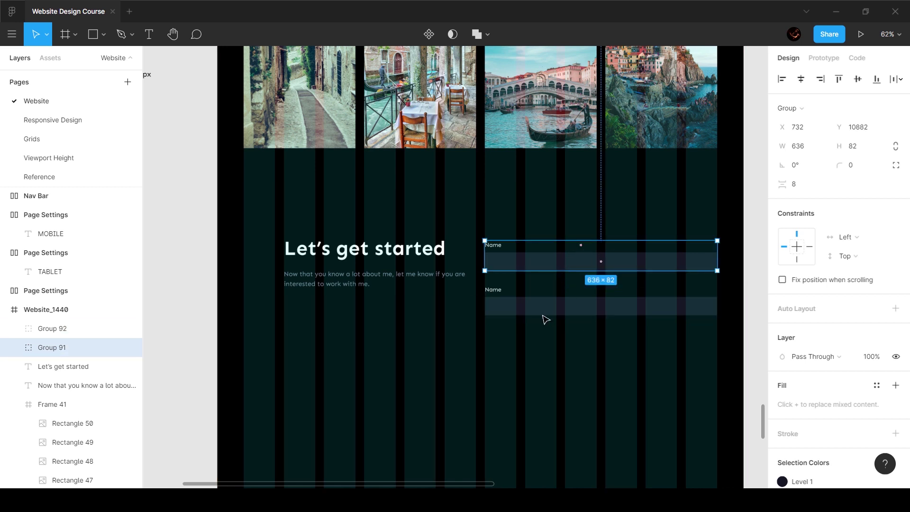
{"action": "left_click", "coordinate": [544, 311], "text": "shift"}
{"action": "right_click", "coordinate": [539, 265]}
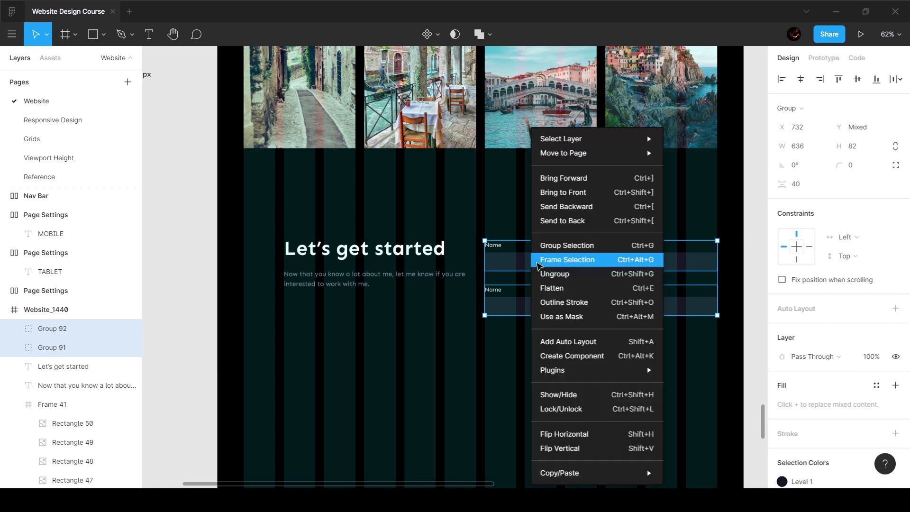
{"action": "left_click", "coordinate": [584, 342]}
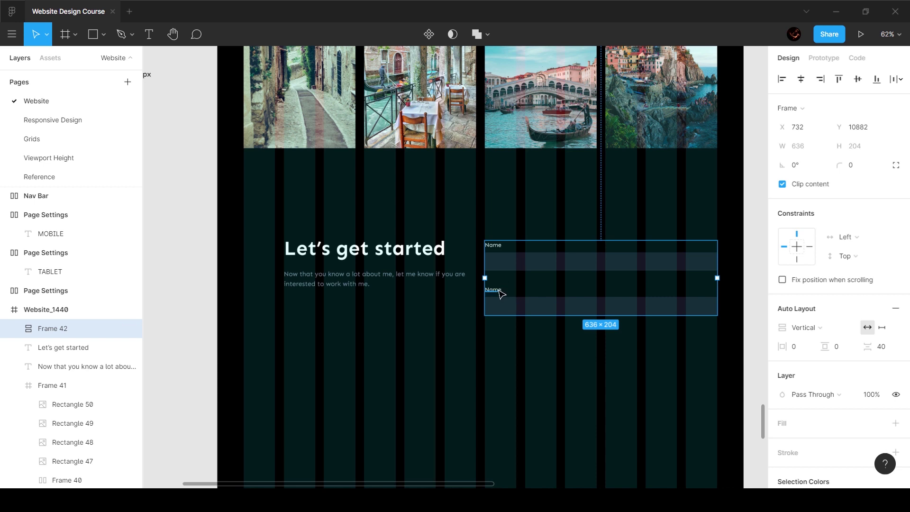
Change the second field's label to "Email" and select its field group.
{"action": "double_click", "coordinate": [501, 293]}
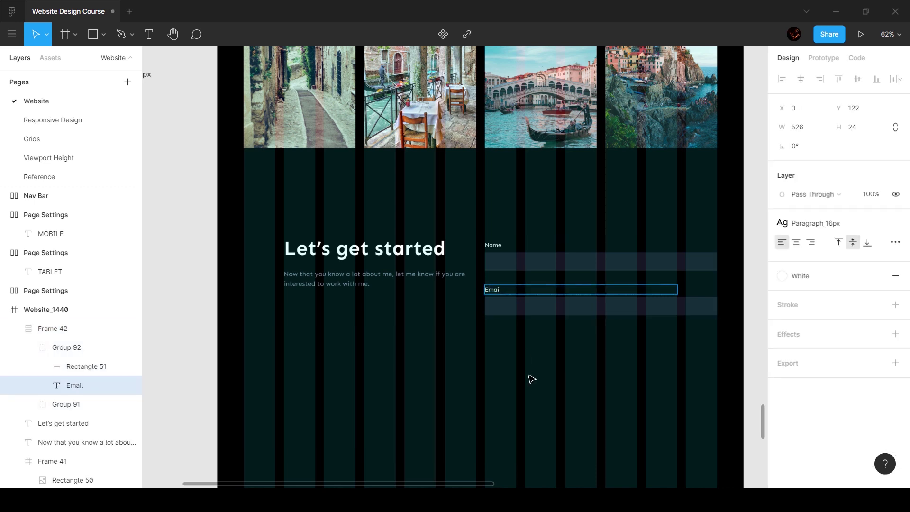
{"action": "left_click", "coordinate": [530, 308]}
{"action": "key", "text": "Escape"}
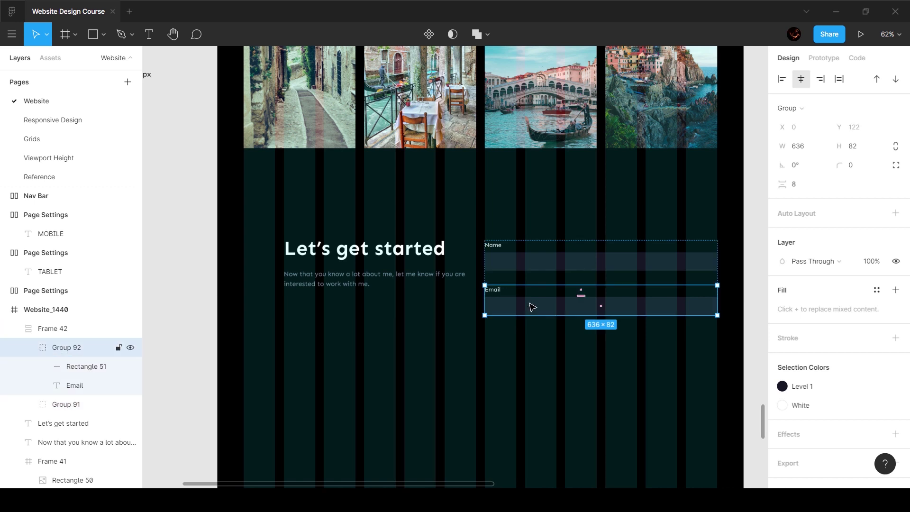
Duplicate the Email field group inside the form frame and change the copy's label to "Message".
{"action": "key", "text": "ctrl+c"}
{"action": "key", "text": "ctrl+v"}
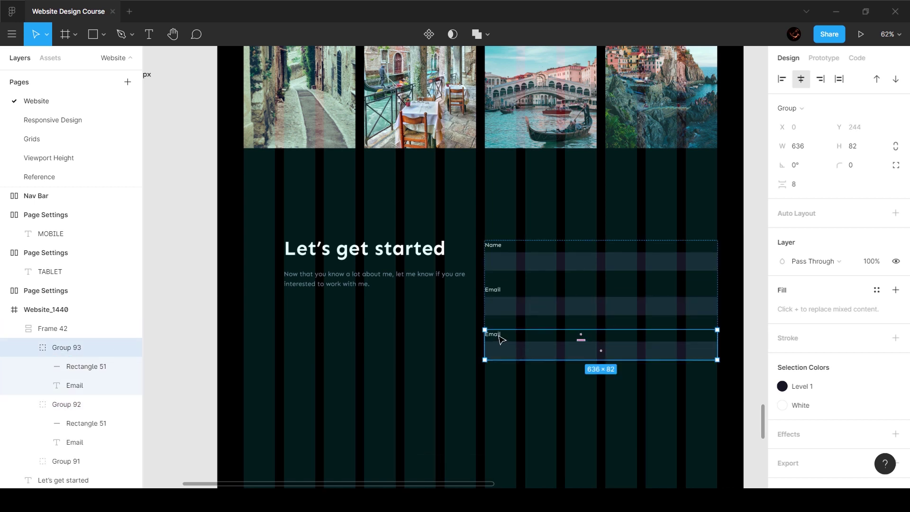
{"action": "double_click", "coordinate": [501, 339]}
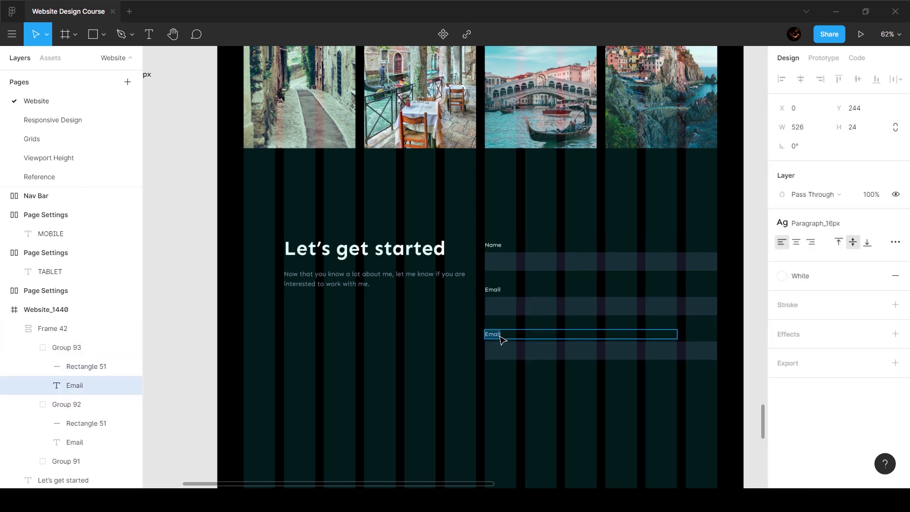
{"action": "left_click", "coordinate": [502, 448]}
{"action": "left_click", "coordinate": [517, 403]}
{"action": "left_click", "coordinate": [530, 336]}
{"action": "left_click", "coordinate": [534, 308], "text": "ctrl"}
{"action": "left_click", "coordinate": [532, 355]}
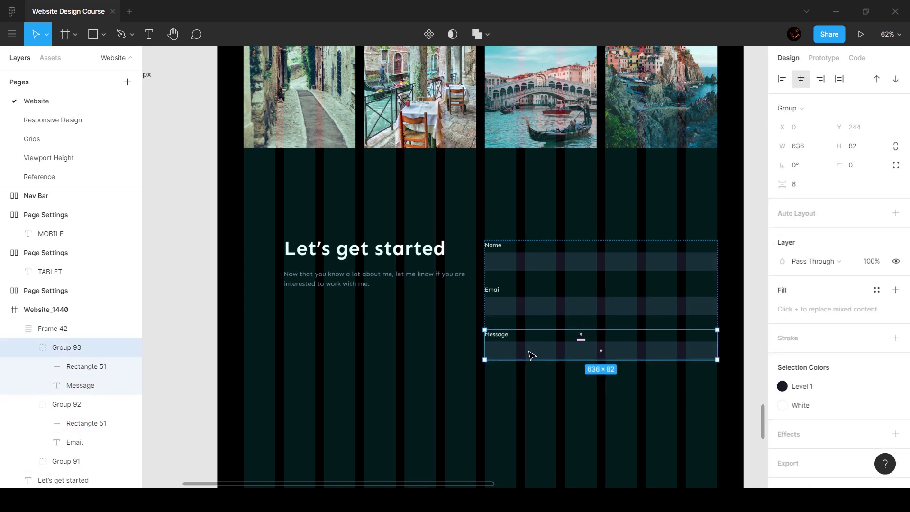
Check the message box's size on the Reference page and set the Message rectangle's height on the Website page to 100.
{"action": "double_click", "coordinate": [553, 354]}
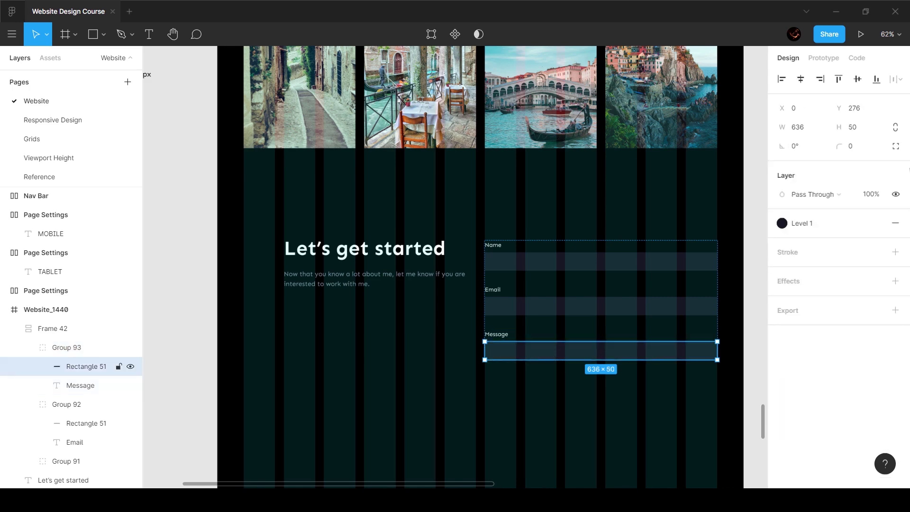
{"action": "left_click", "coordinate": [76, 180]}
{"action": "left_click", "coordinate": [631, 341]}
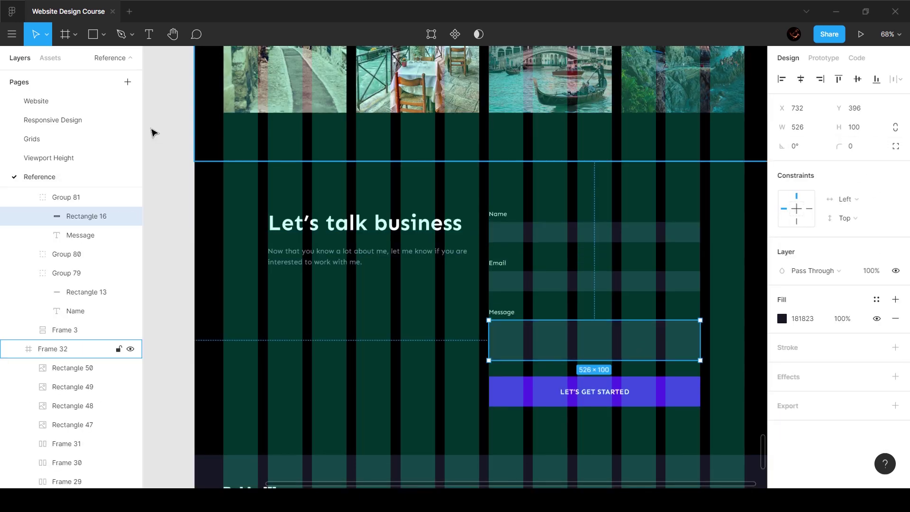
{"action": "left_click", "coordinate": [64, 102]}
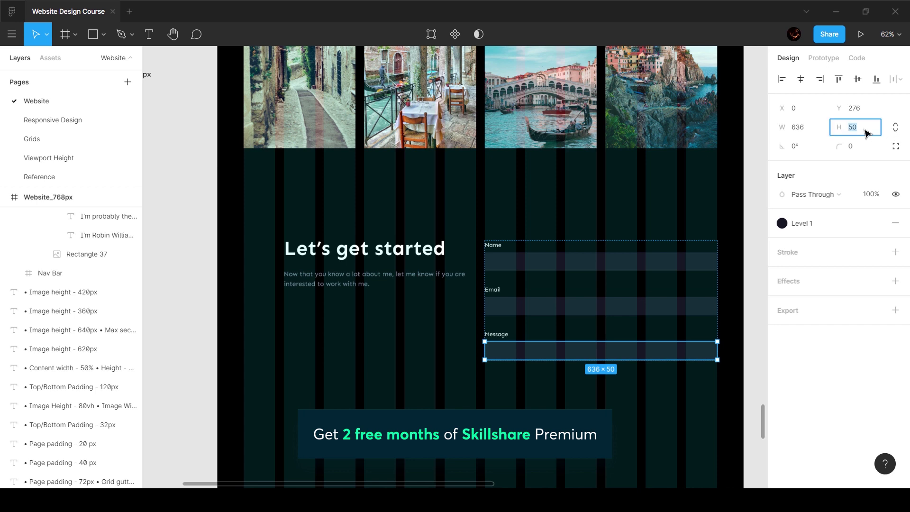
{"action": "left_click", "coordinate": [864, 131]}
{"action": "type", "text": "100"}
{"action": "key", "text": "Return"}
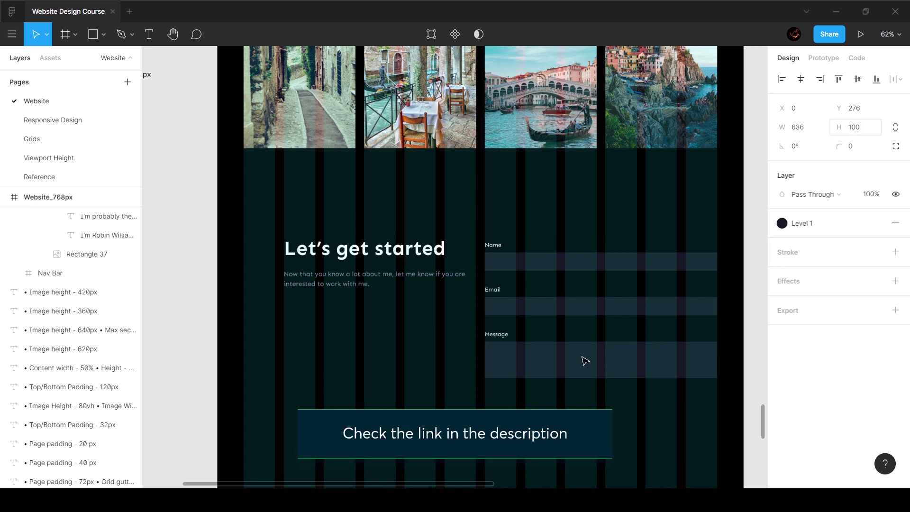
{"action": "left_click", "coordinate": [585, 419]}
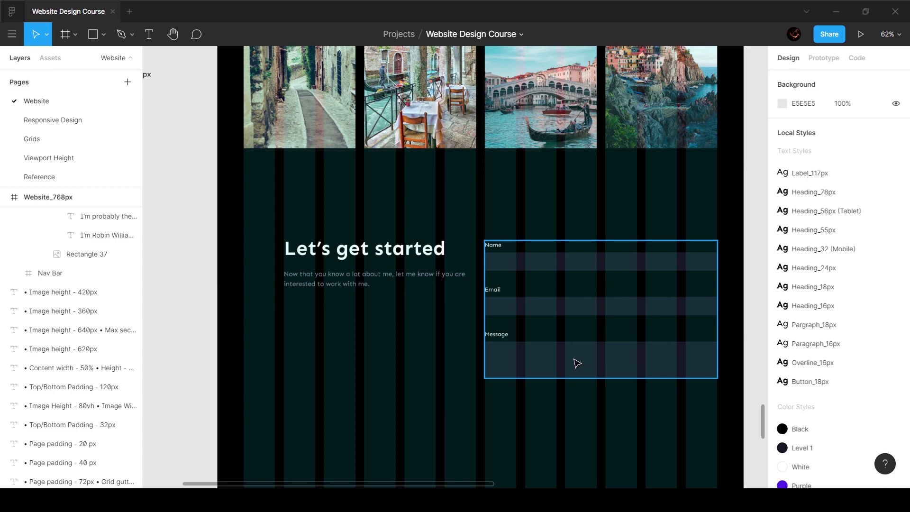
Copy the "View all projects" button from the projects section and return to the contact form.
{"action": "scroll", "coordinate": [577, 363], "scroll_direction": "up", "scroll_amount": 15}
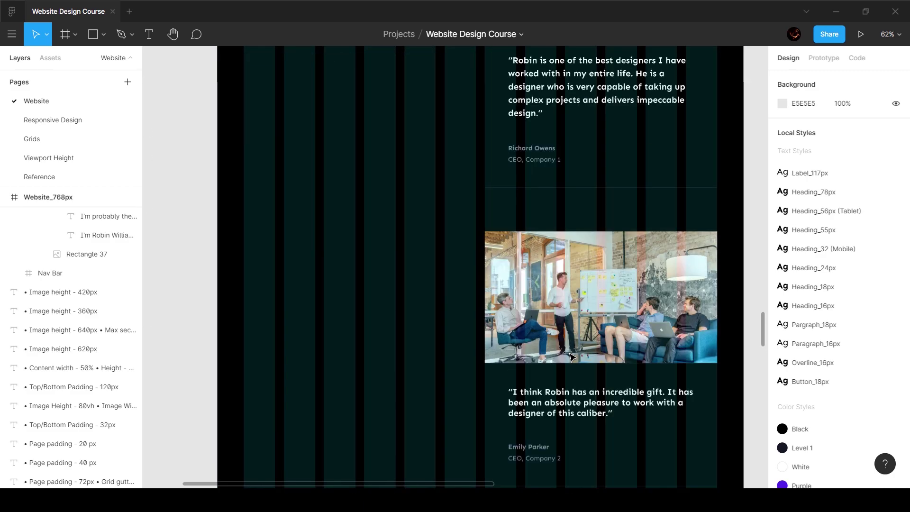
{"action": "scroll", "coordinate": [571, 356], "scroll_direction": "up", "scroll_amount": 20}
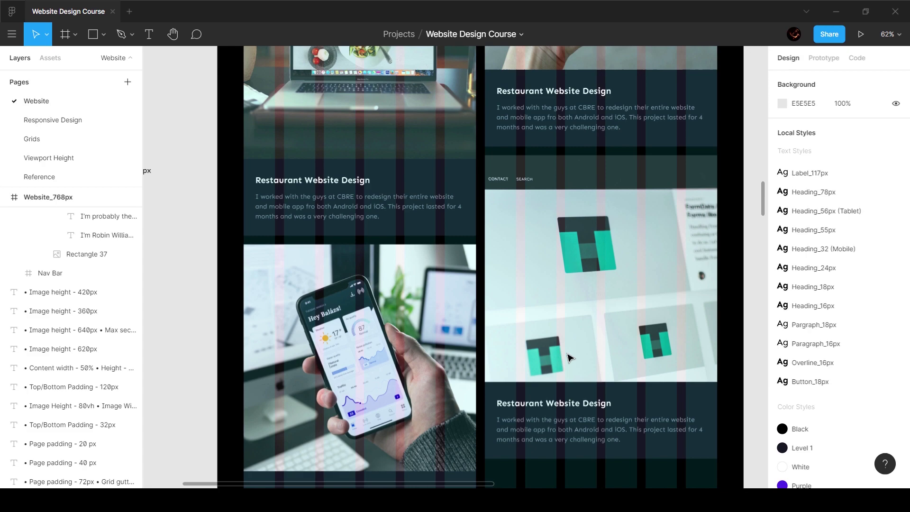
{"action": "scroll", "coordinate": [570, 358], "scroll_direction": "down", "scroll_amount": 5}
{"action": "double_click", "coordinate": [617, 280]}
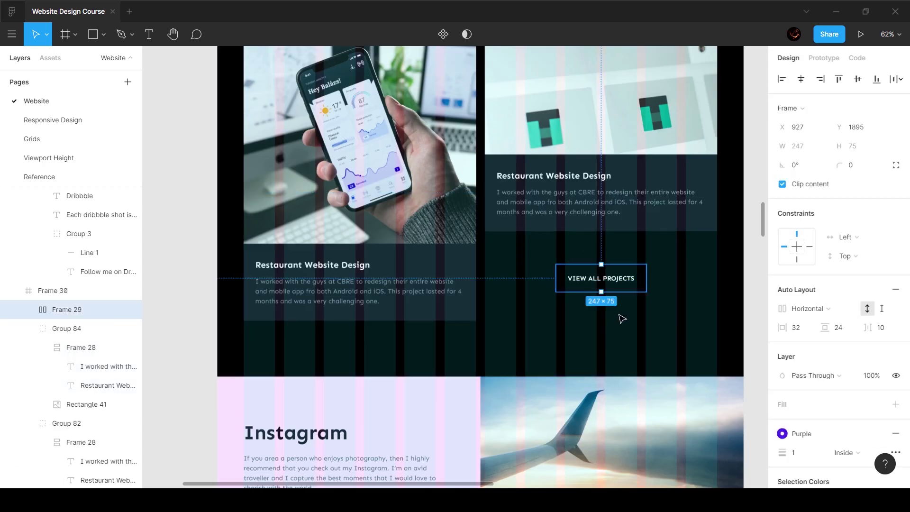
{"action": "scroll", "coordinate": [622, 319], "scroll_direction": "down", "scroll_amount": 20}
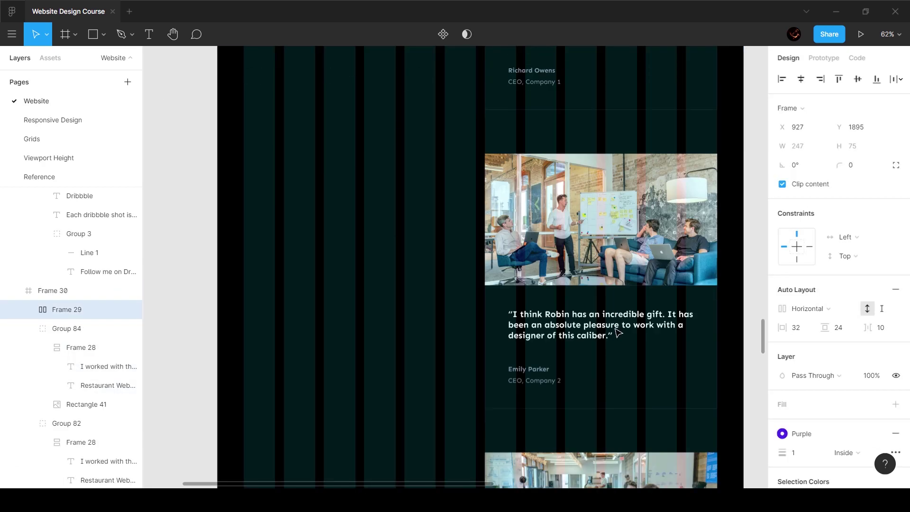
{"action": "scroll", "coordinate": [617, 332], "scroll_direction": "down", "scroll_amount": 15}
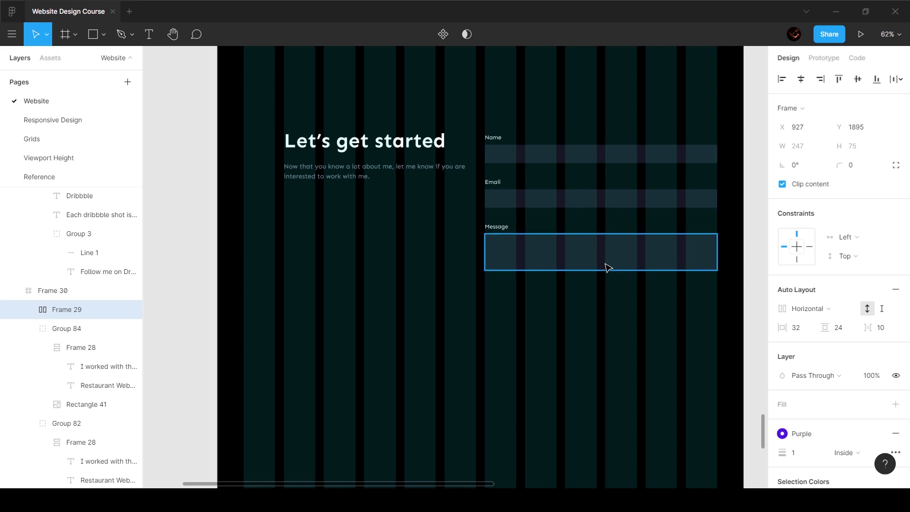
Hide the layout grids and paste the copied button into the form frame below the Message field.
{"action": "key", "text": "ctrl+shift+4"}
{"action": "double_click", "coordinate": [607, 266]}
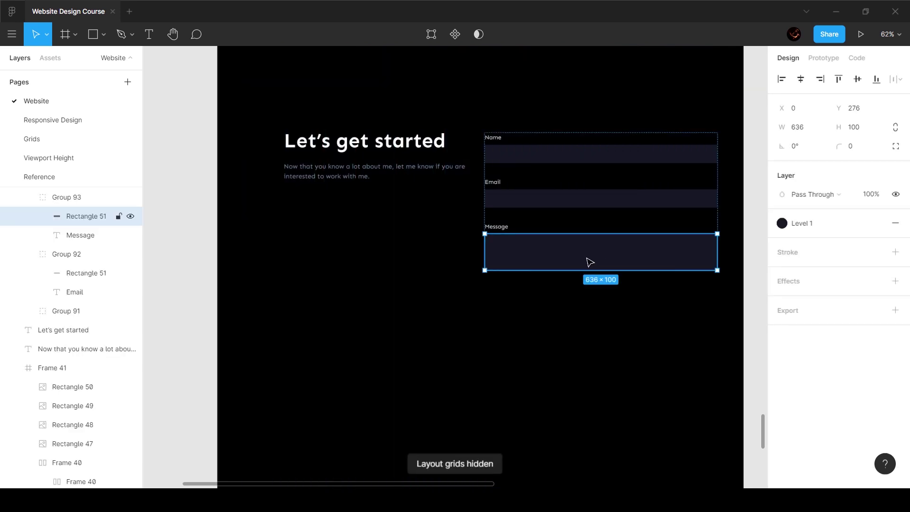
{"action": "left_click", "coordinate": [577, 211]}
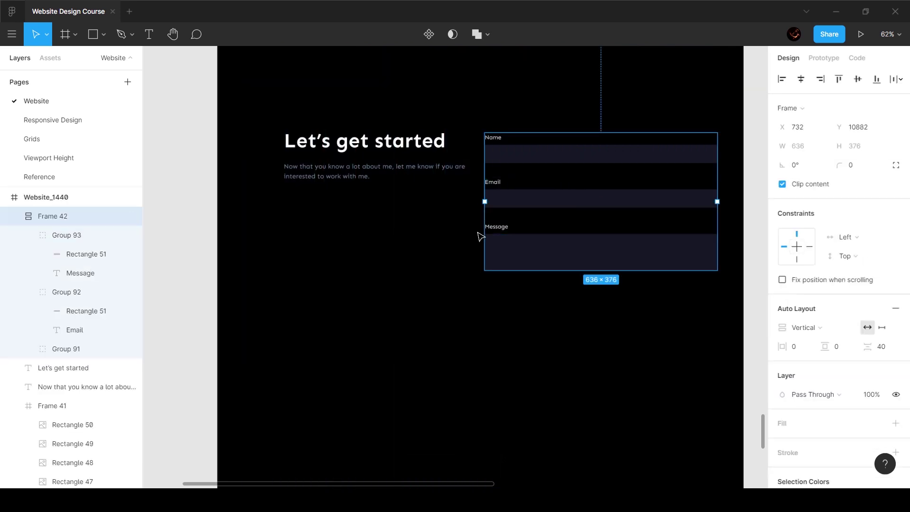
{"action": "key", "text": "ctrl+v"}
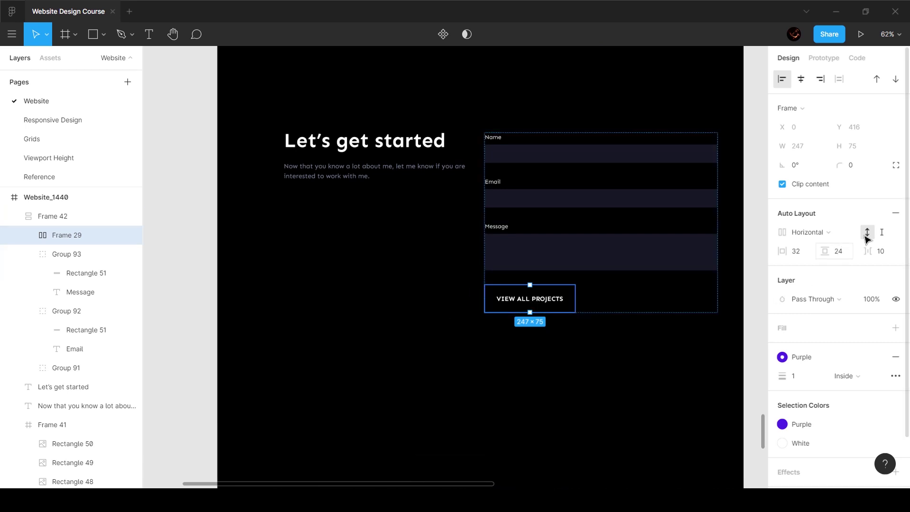
Set the pasted button's auto layout direction to vertical and widen it to 636 px to match the fields.
{"action": "left_click", "coordinate": [824, 232]}
{"action": "left_click", "coordinate": [806, 245]}
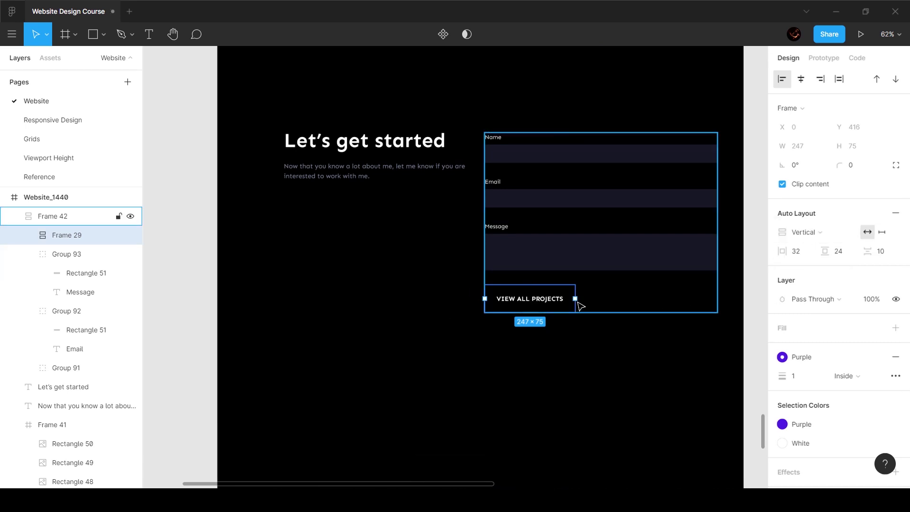
{"action": "left_click_drag", "start_coordinate": [579, 298], "coordinate": [724, 304]}
{"action": "key", "text": "ctrl+z"}
{"action": "left_click_drag", "start_coordinate": [575, 298], "coordinate": [720, 304]}
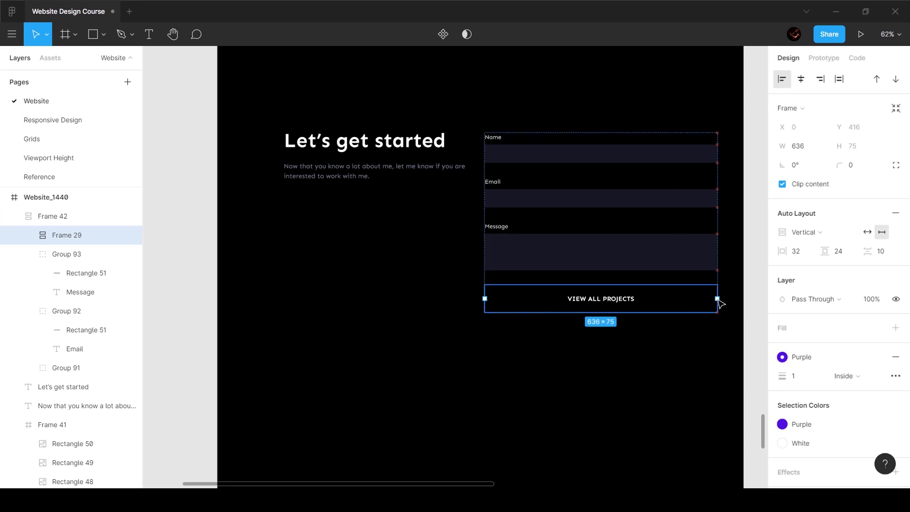
Remove the form button's purple stroke and fill it with the Purple color style.
{"action": "left_click", "coordinate": [895, 356]}
{"action": "left_click", "coordinate": [877, 328]}
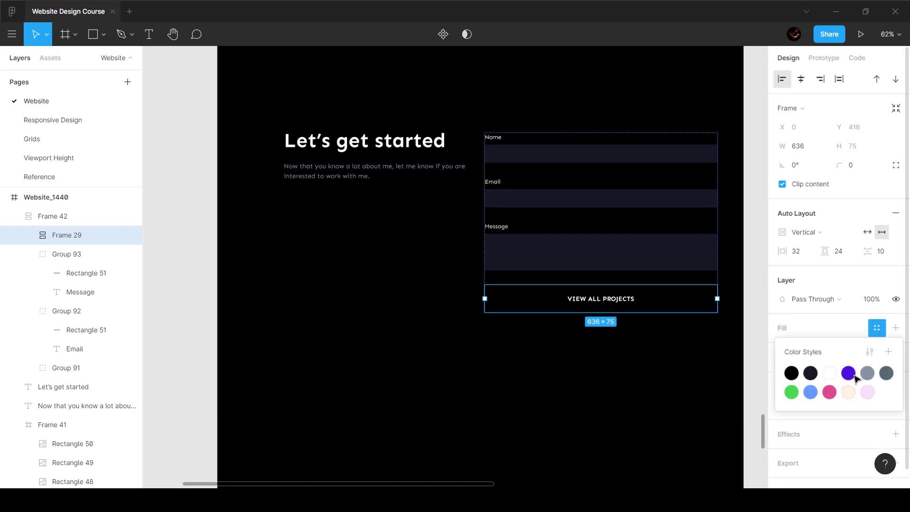
{"action": "left_click", "coordinate": [854, 375]}
{"action": "left_click", "coordinate": [676, 378]}
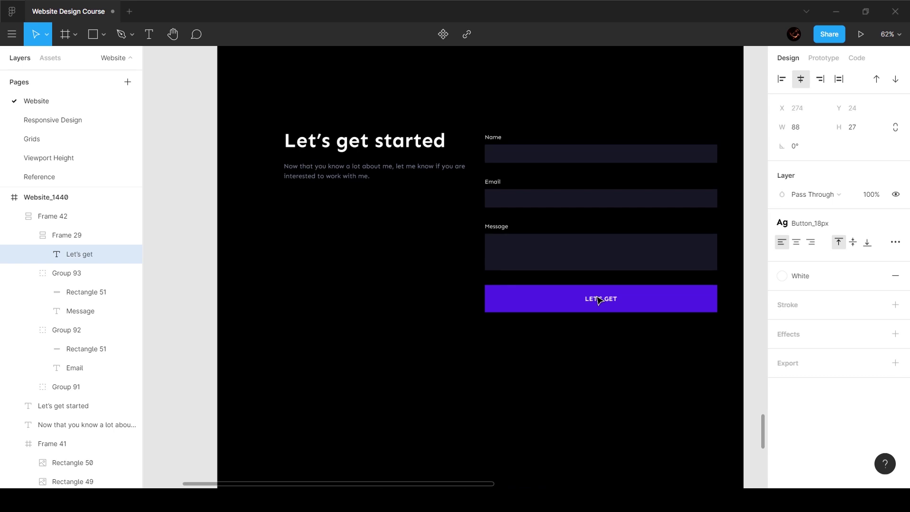
Change the form button's text to "Let's get started" and select the whole form frame.
{"action": "type", "text": "’s get star"}
{"action": "key", "text": "Escape"}
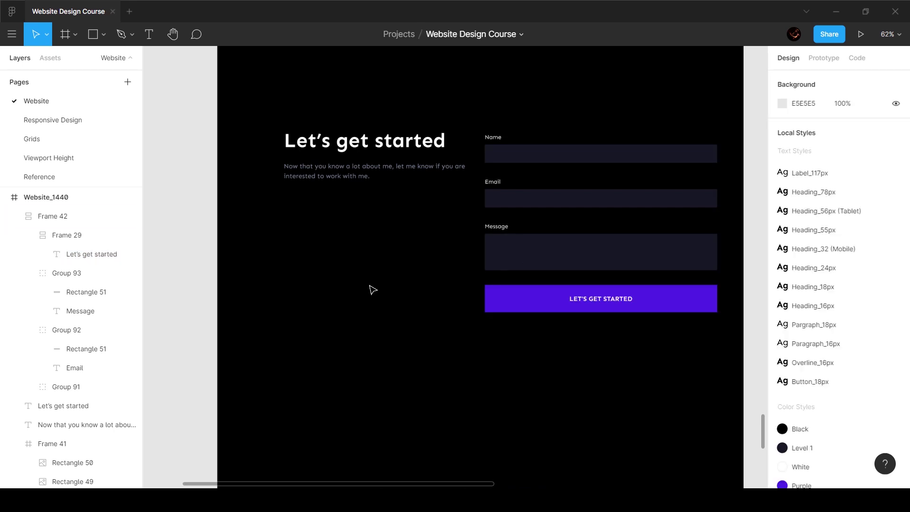
{"action": "left_click", "coordinate": [575, 163]}
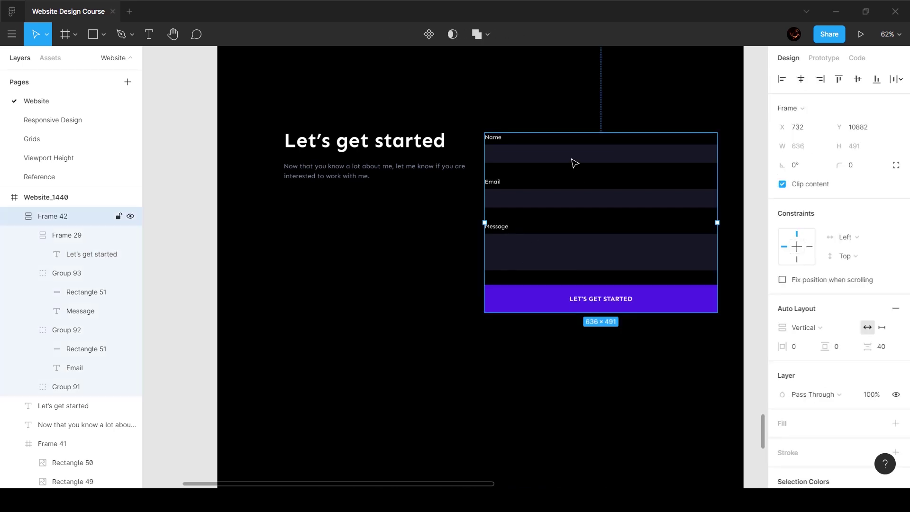
Group the "Let's get started" heading with the paragraph beneath it.
{"action": "left_click", "coordinate": [334, 142]}
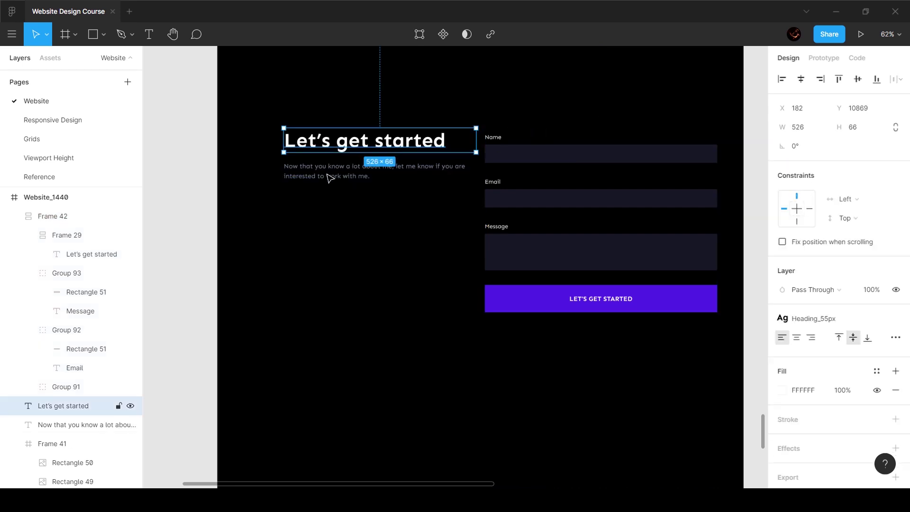
{"action": "left_click", "coordinate": [329, 175], "text": "shift"}
{"action": "key", "text": "ctrl+g"}
{"action": "left_click", "coordinate": [526, 144]}
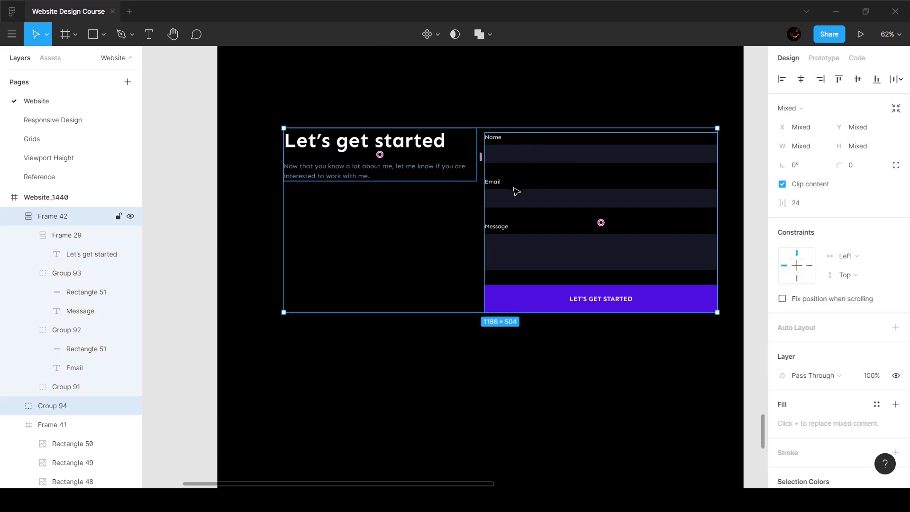
{"action": "left_click", "coordinate": [426, 235]}
{"action": "left_click", "coordinate": [428, 171]}
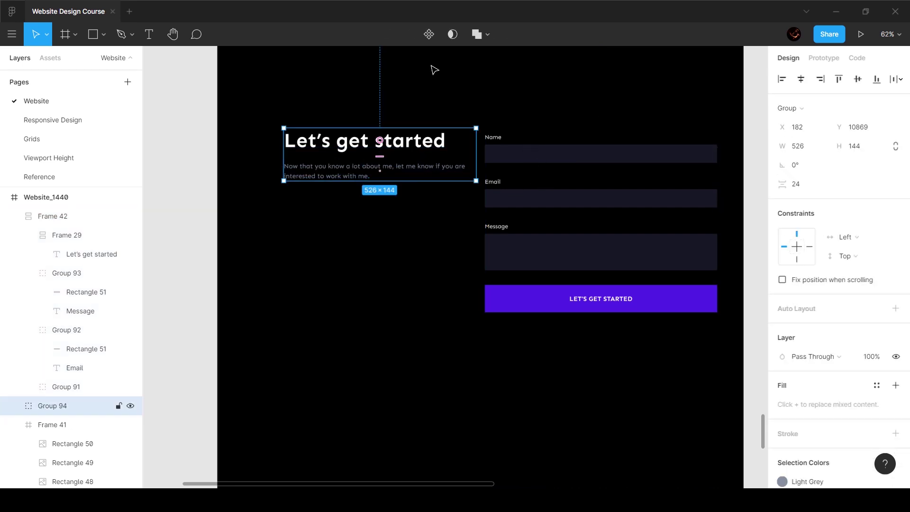
Set the vertical spacing between the photo gallery frame and the form frame to 120.
{"action": "left_click", "coordinate": [527, 161]}
{"action": "left_click", "coordinate": [650, 61], "text": "shift"}
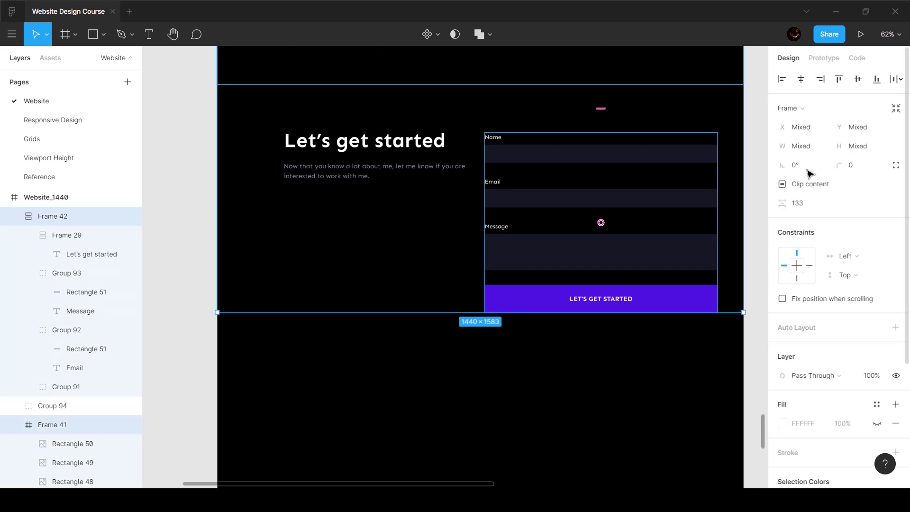
{"action": "left_click", "coordinate": [807, 203]}
{"action": "type", "text": "120"}
{"action": "key", "text": "Return"}
Select the heading group together with the form frame and show the layout grids.
{"action": "left_click", "coordinate": [384, 242]}
{"action": "left_click", "coordinate": [380, 151]}
{"action": "left_click", "coordinate": [549, 192], "text": "shift"}
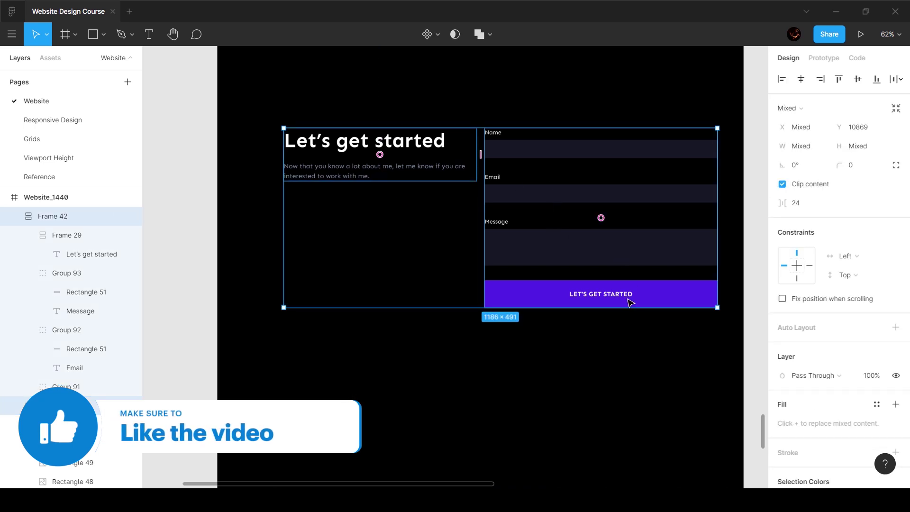
{"action": "key", "text": "ctrl+g"}
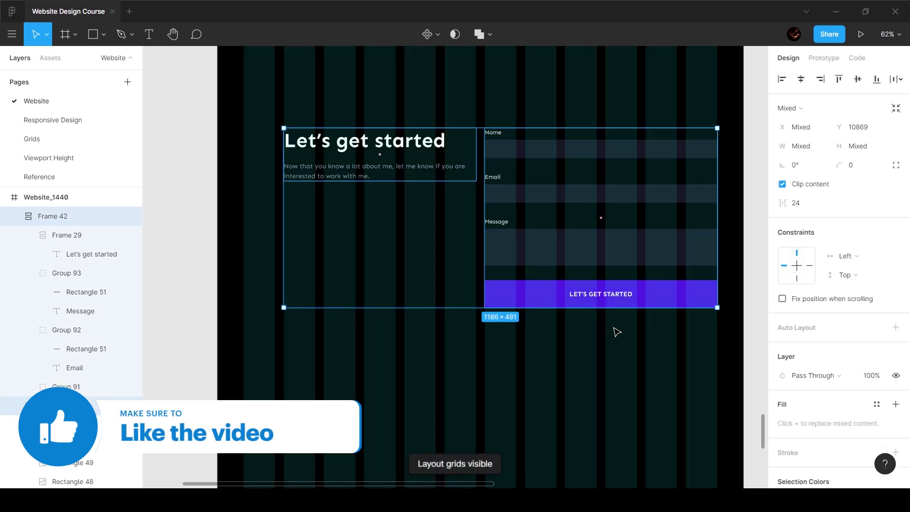
Narrow the Name, Email and Message fields and the submit button to 526 px along the column grid, and hide the layout grids.
{"action": "left_click", "coordinate": [669, 150], "text": "ctrl"}
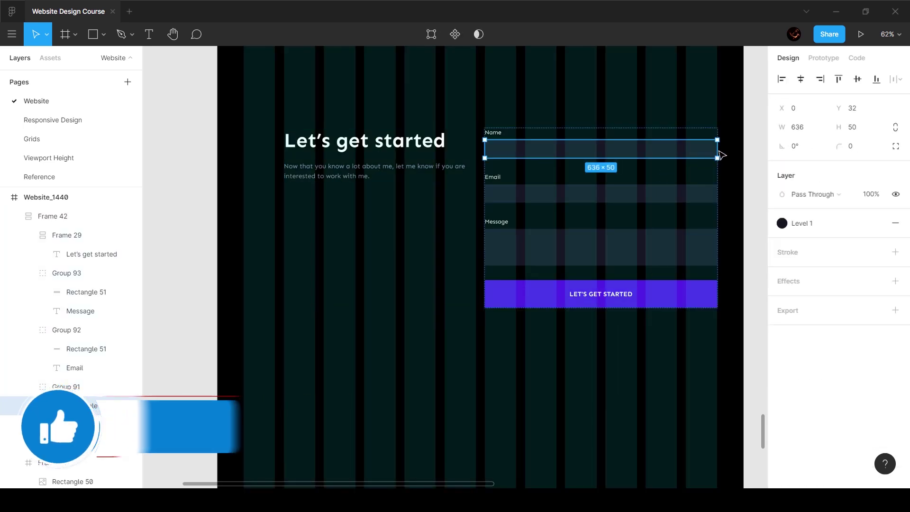
{"action": "left_click_drag", "start_coordinate": [717, 150], "coordinate": [687, 154]}
{"action": "key", "text": "ctrl+z"}
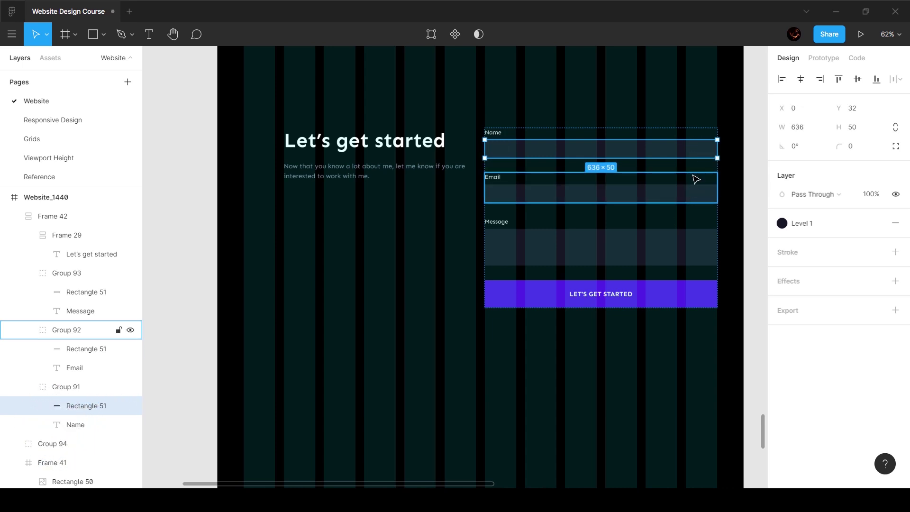
{"action": "left_click", "coordinate": [692, 198], "text": "shift"}
{"action": "left_click", "coordinate": [690, 250], "text": "shift"}
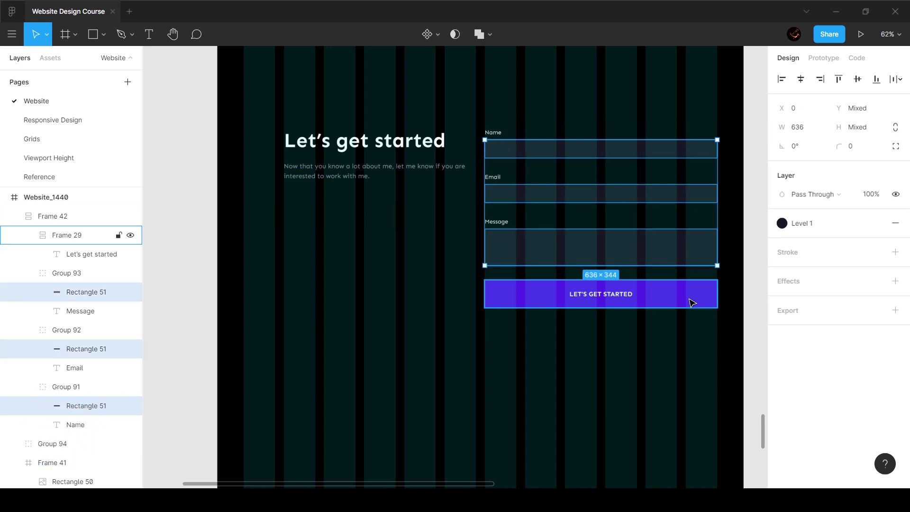
{"action": "left_click", "coordinate": [691, 300], "text": "shift"}
{"action": "left_click_drag", "start_coordinate": [704, 222], "coordinate": [681, 221]}
{"action": "left_click", "coordinate": [531, 394]}
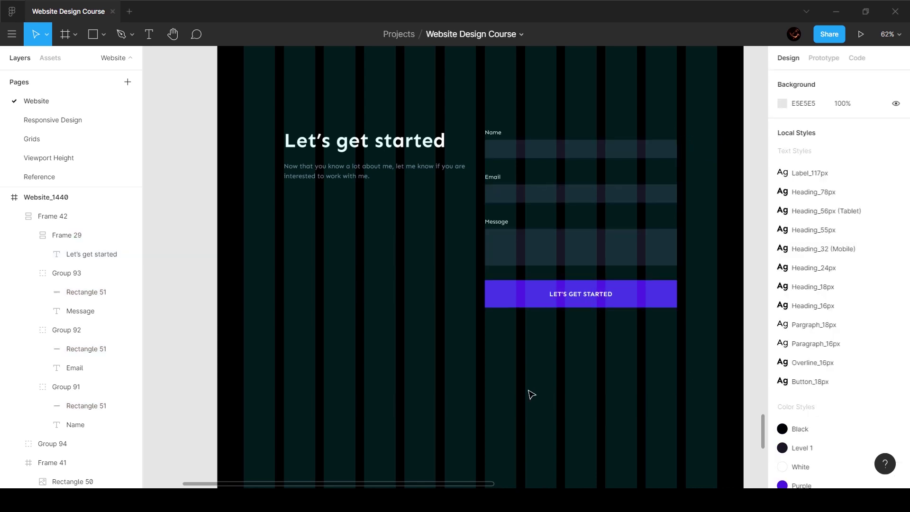
{"action": "key", "text": "ctrl+shift+4"}
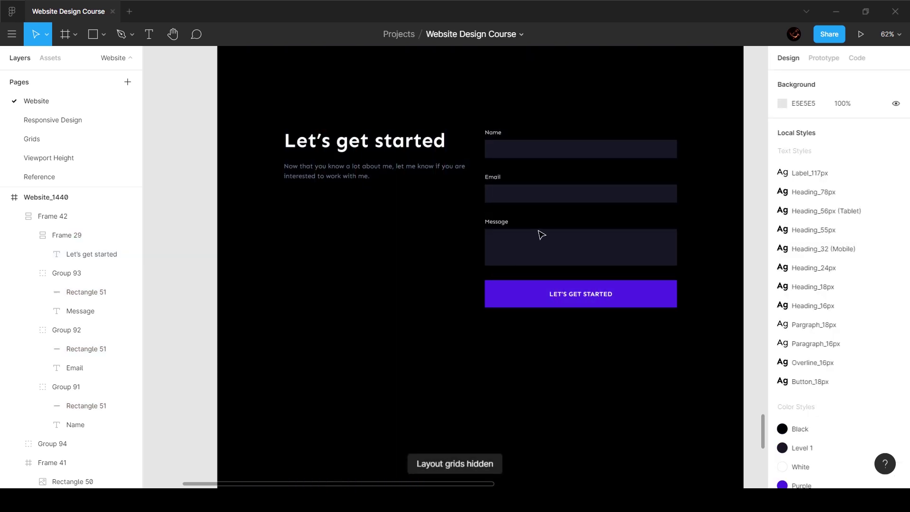
Wrap the heading group and the form frame in one new frame.
{"action": "left_click", "coordinate": [540, 236]}
{"action": "left_click", "coordinate": [360, 151], "text": "shift"}
{"action": "right_click", "coordinate": [521, 203]}
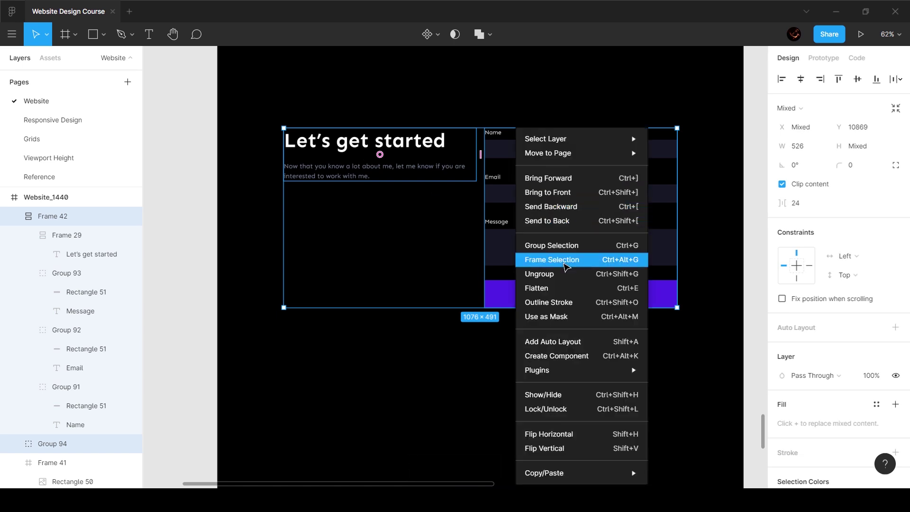
{"action": "left_click", "coordinate": [563, 261]}
Enlarge the contact section frame to the full 1440 px page width and 731 px height, leaving 120 px above and below its content.
{"action": "scroll", "coordinate": [680, 223], "scroll_direction": "down", "scroll_amount": 5}
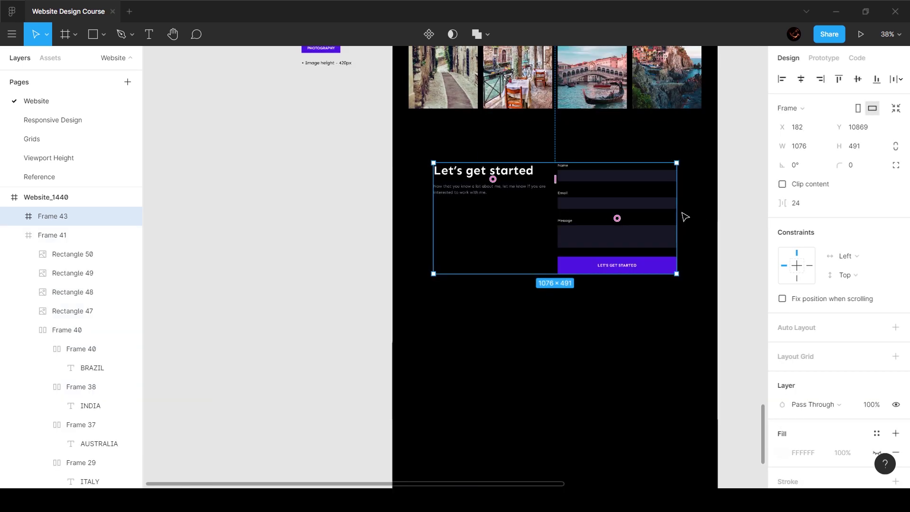
{"action": "key", "text": "alt"}
{"action": "left_click_drag", "start_coordinate": [676, 218], "coordinate": [718, 215]}
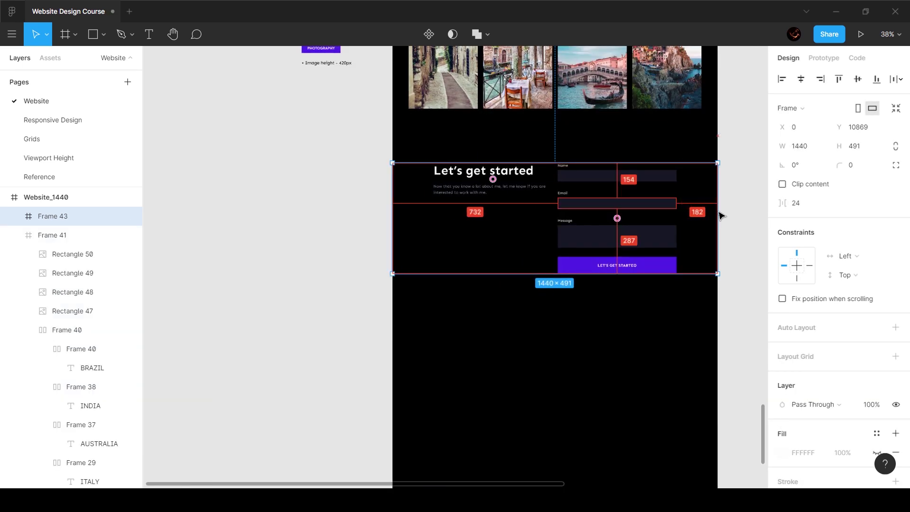
{"action": "mouse_move", "coordinate": [589, 151]}
{"action": "left_mouse_down"}
{"action": "mouse_move", "coordinate": [586, 128]}
{"action": "mouse_move", "coordinate": [588, 140]}
{"action": "left_mouse_up"}
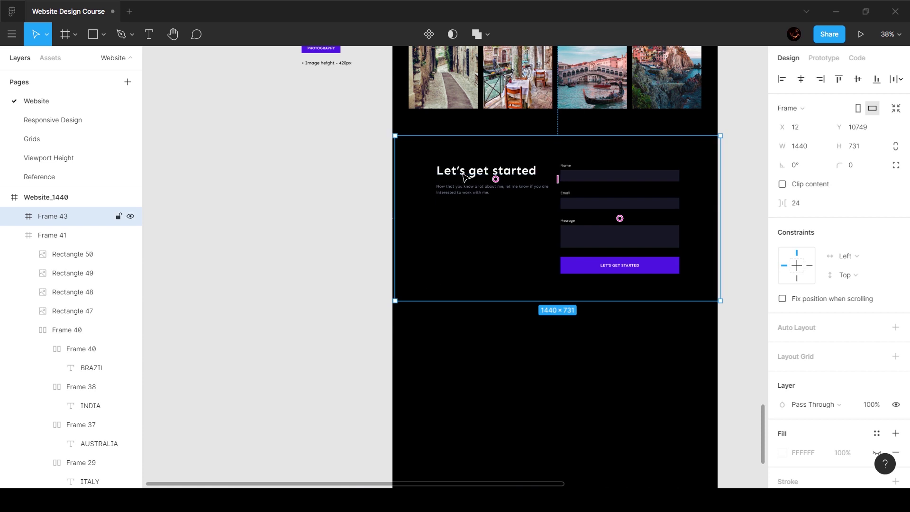
{"action": "left_click", "coordinate": [449, 327]}
Check the heading's distances to the contact frame's edges and open the Reference page to compare the section.
{"action": "left_click", "coordinate": [467, 170], "text": "ctrl"}
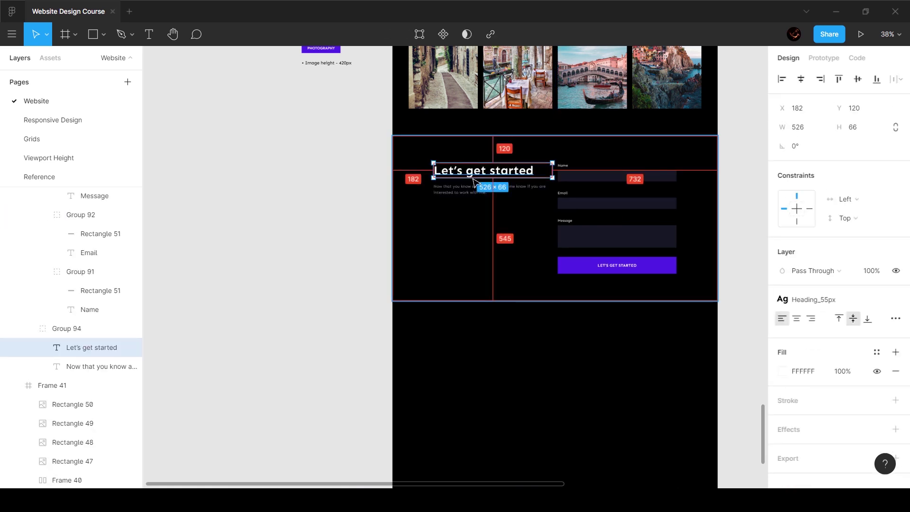
{"action": "left_click", "coordinate": [652, 267]}
{"action": "left_click", "coordinate": [636, 347]}
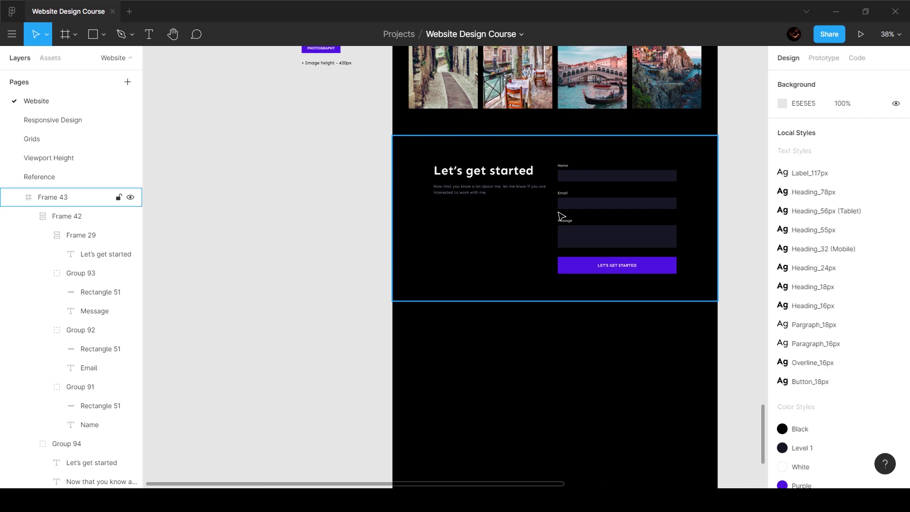
{"action": "left_click", "coordinate": [57, 178]}
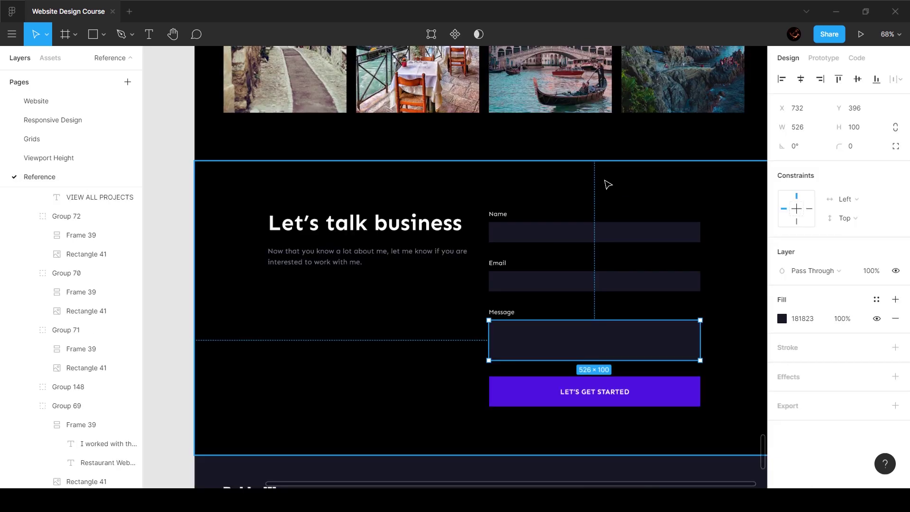